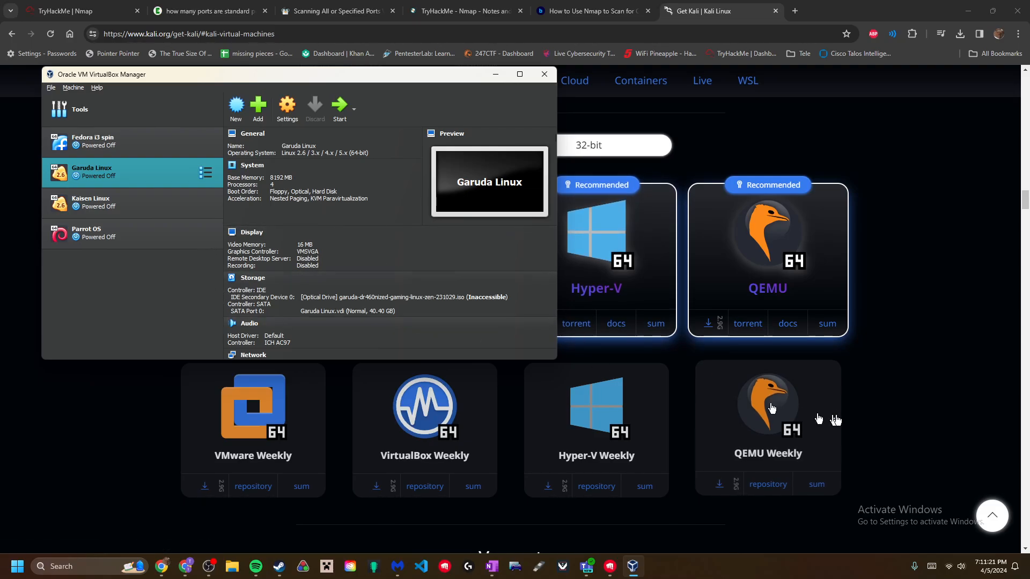
# - Close the Get Kali download page in Chrome and bring VirtualBox Manager to the front
pyautogui.click(902, 382)
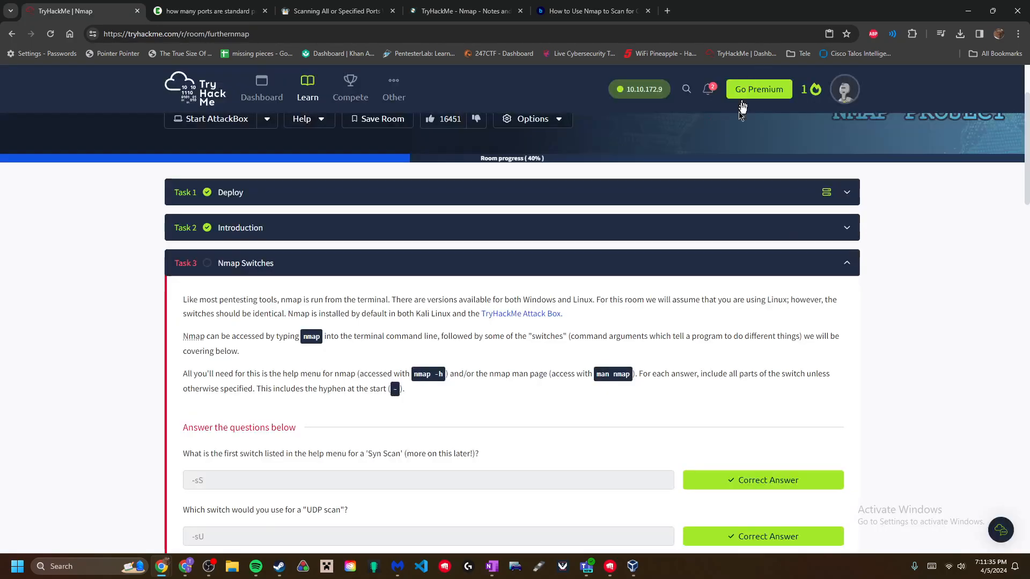
pyautogui.click(775, 11)
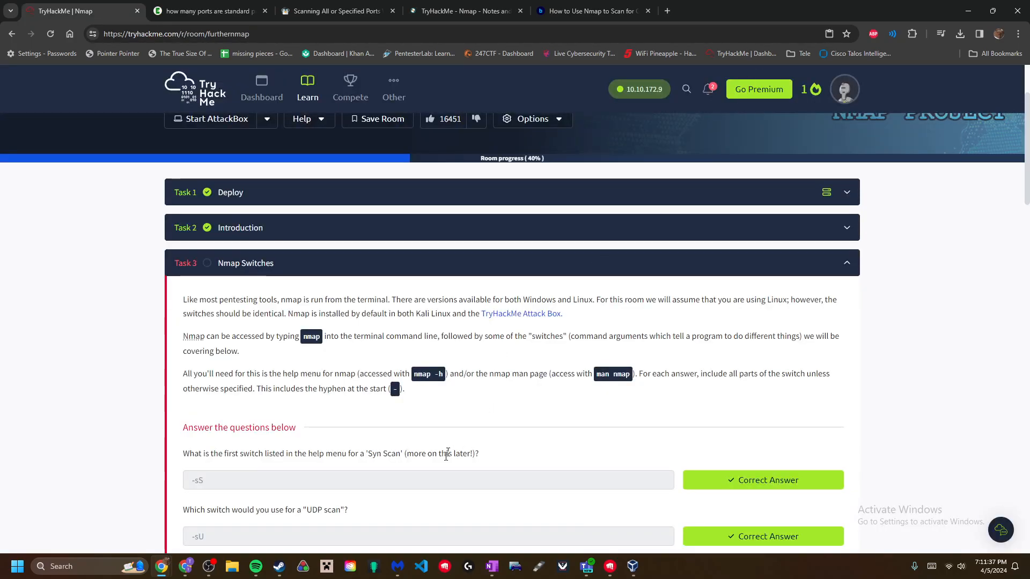
pyautogui.click(633, 567)
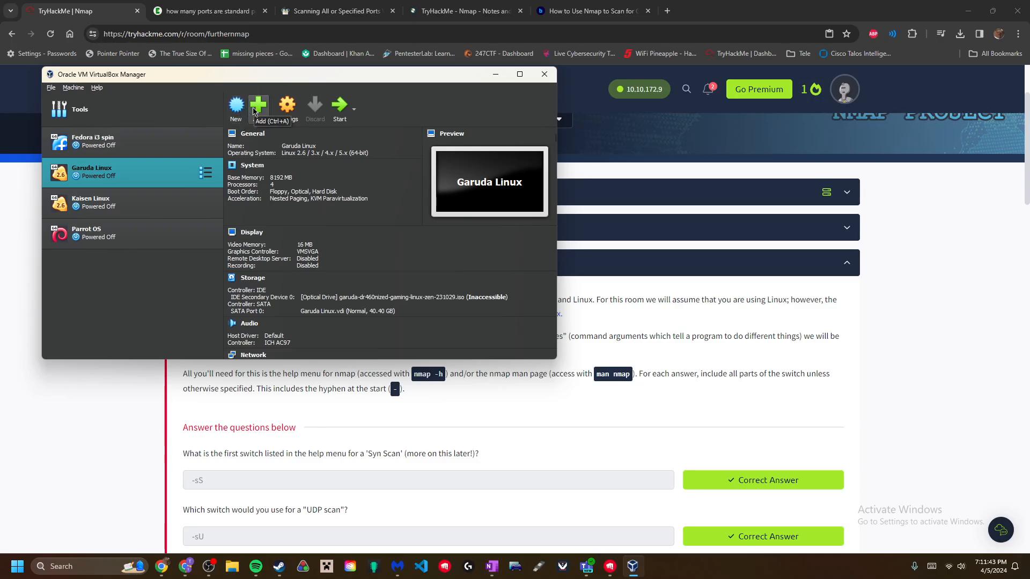
# - Add the kali-linux-2024.1-virtualbox-amd64 .vbox machine from H:\VMs\Kali linux 2 to the machine list
pyautogui.click(256, 111)
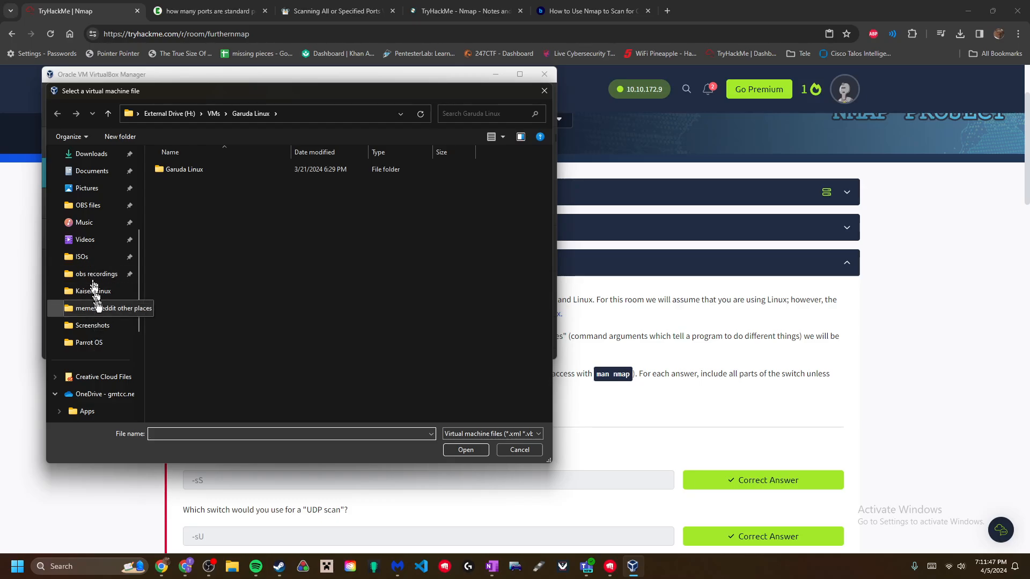
pyautogui.scroll(-2, 102, 300)
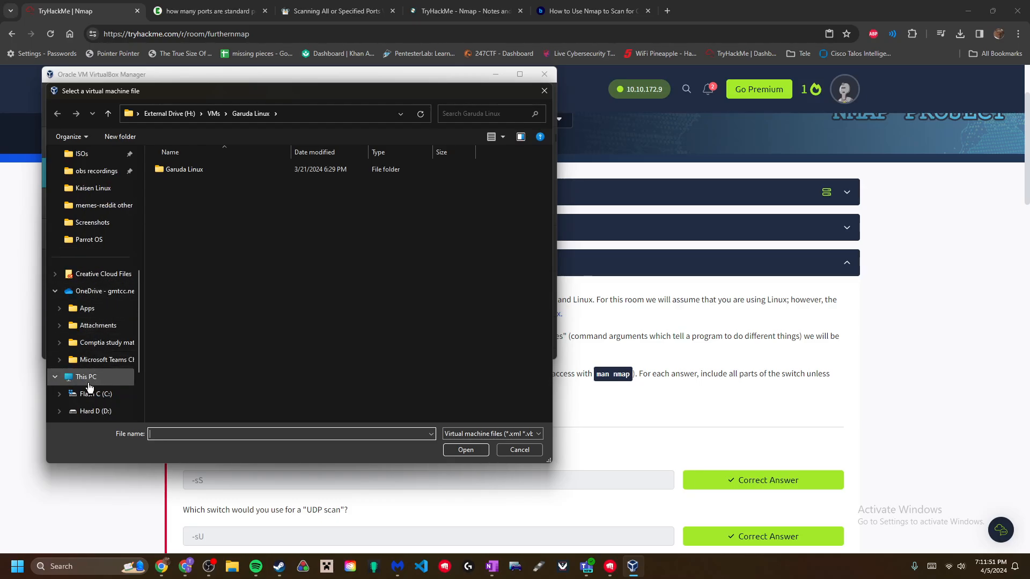
pyautogui.click(86, 377)
pyautogui.scroll(-1, 90, 381)
pyautogui.click(94, 394)
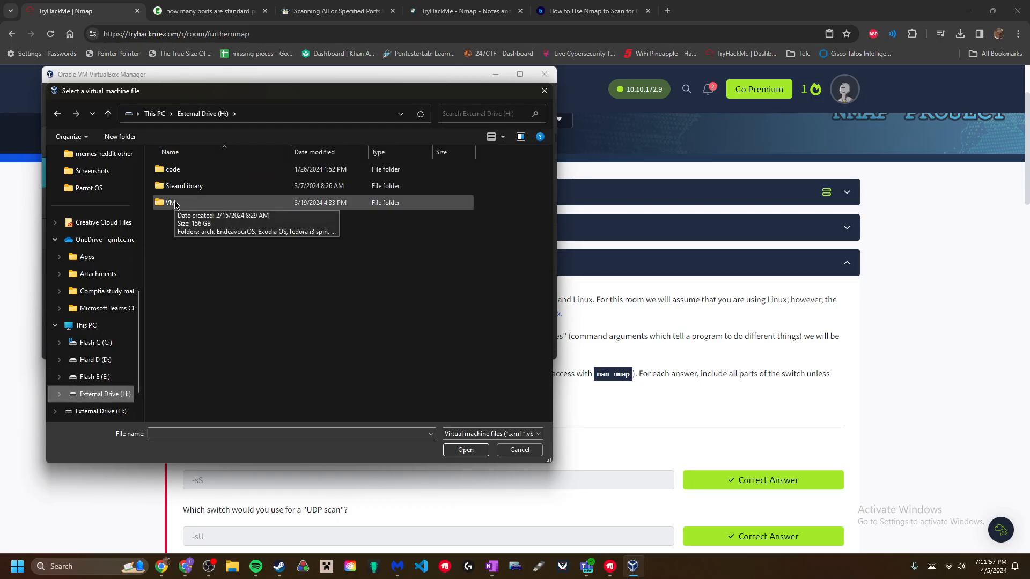
pyautogui.doubleClick(175, 206)
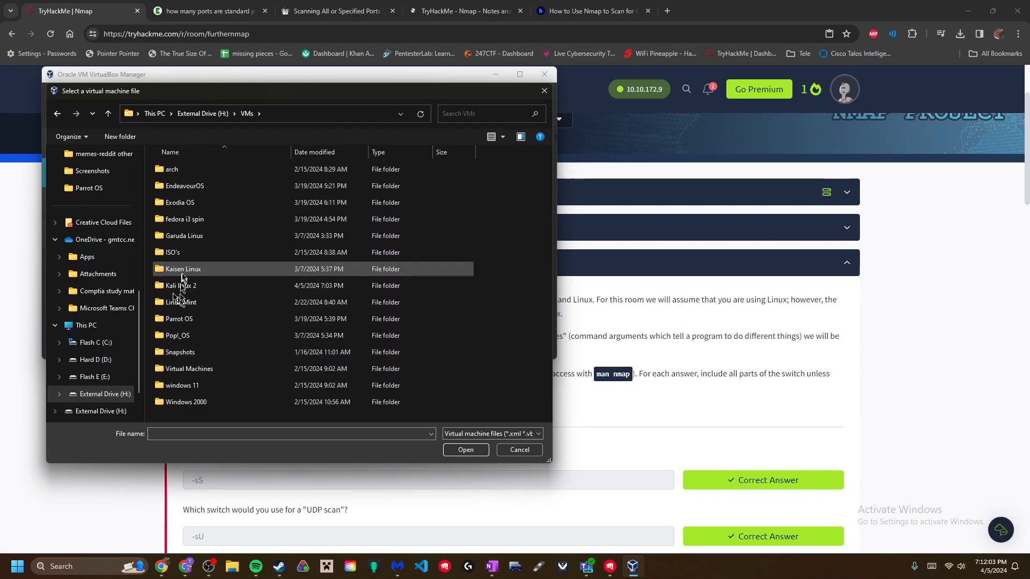
pyautogui.doubleClick(200, 286)
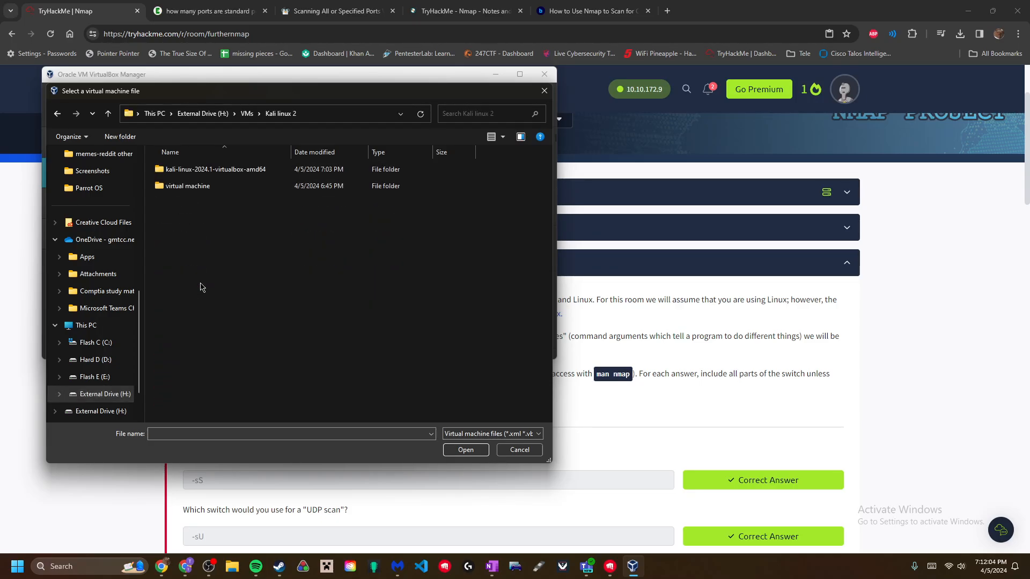
pyautogui.doubleClick(229, 171)
pyautogui.doubleClick(231, 172)
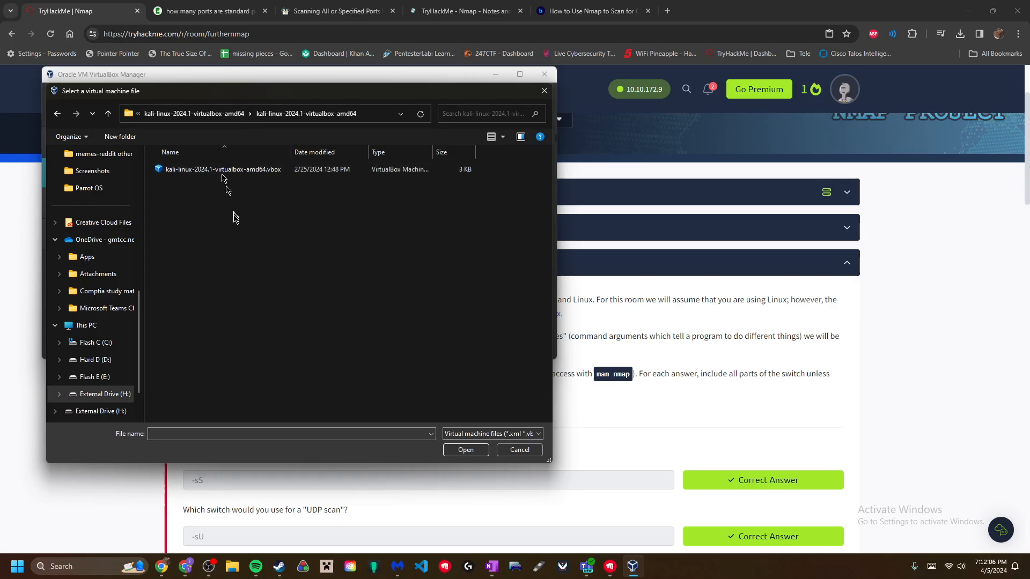
pyautogui.click(262, 171)
pyautogui.click(465, 450)
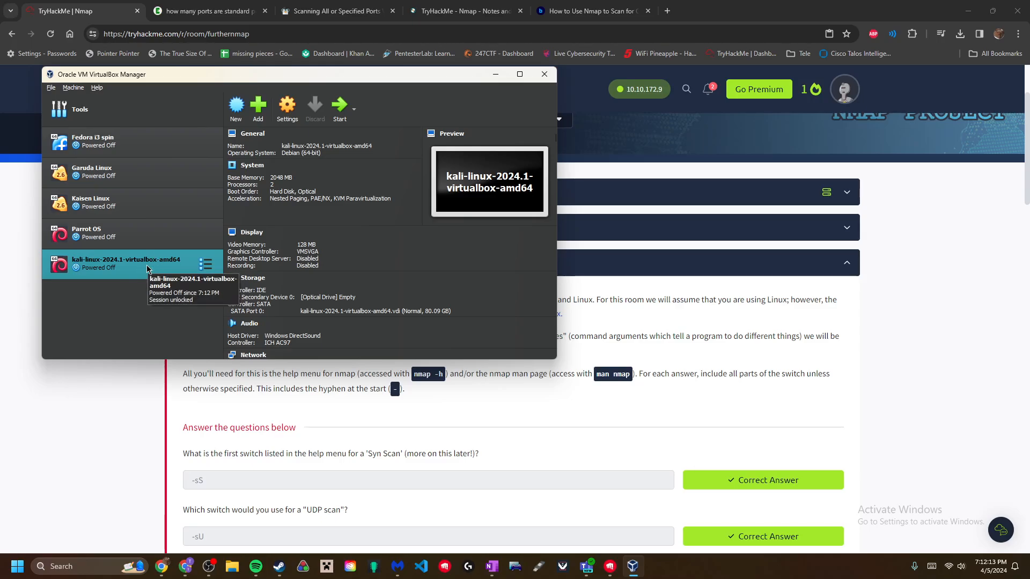
# - Begin a new VM named Linux Mint in folder H:\VMs\Linux Mint and browse for its ISO
pyautogui.click(236, 105)
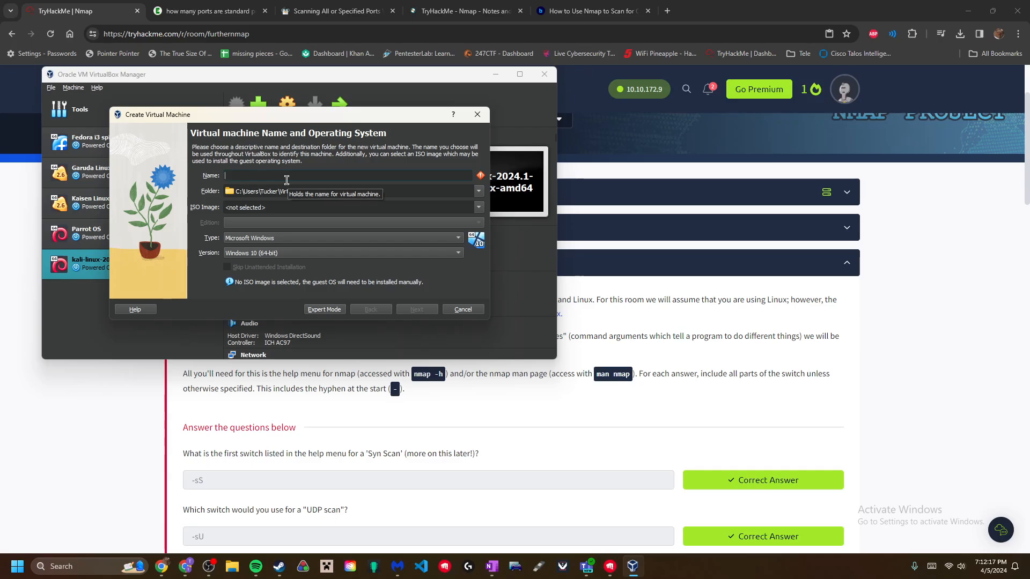
pyautogui.write('Linux Mint')
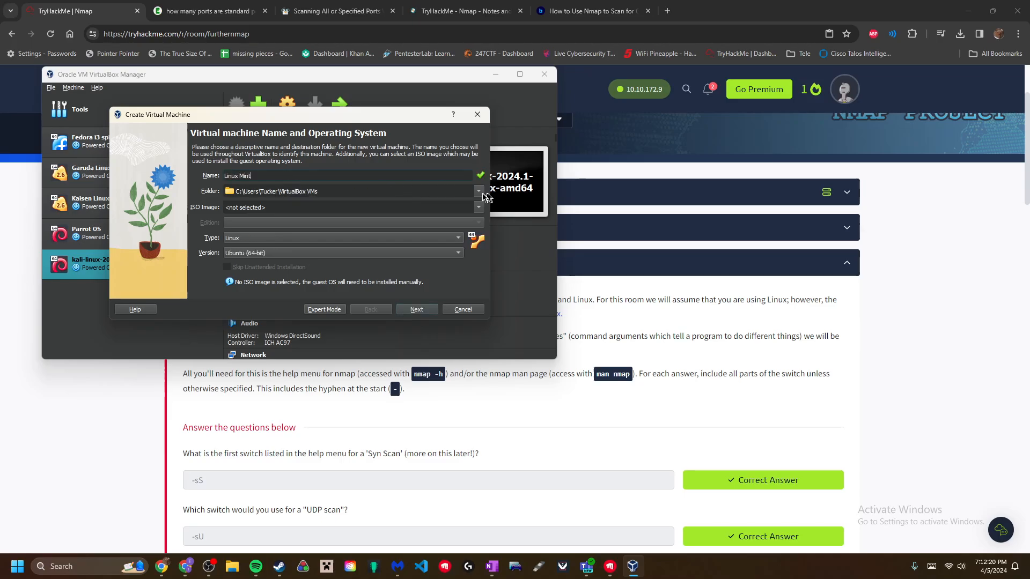
pyautogui.click(399, 191)
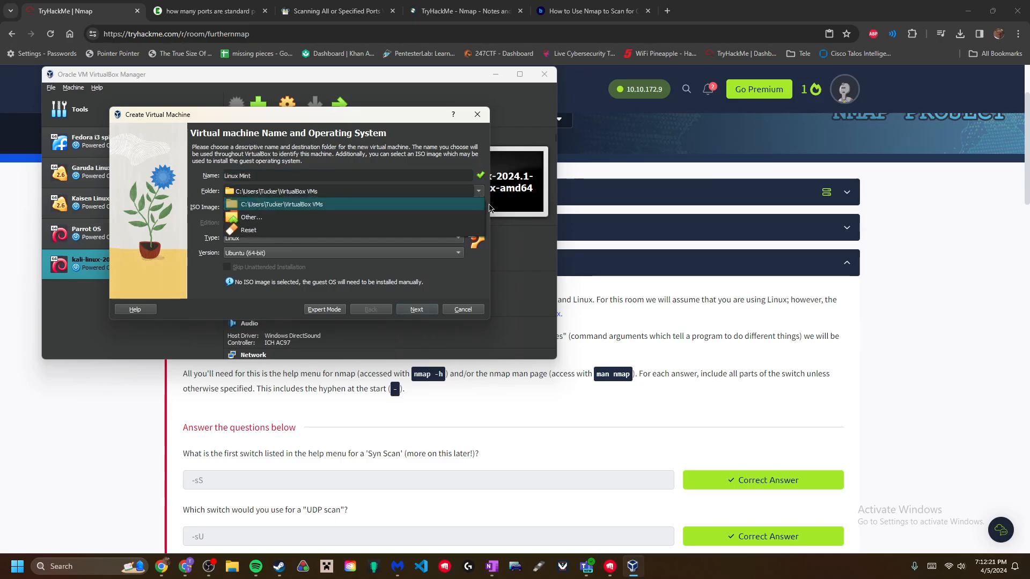
pyautogui.click(252, 218)
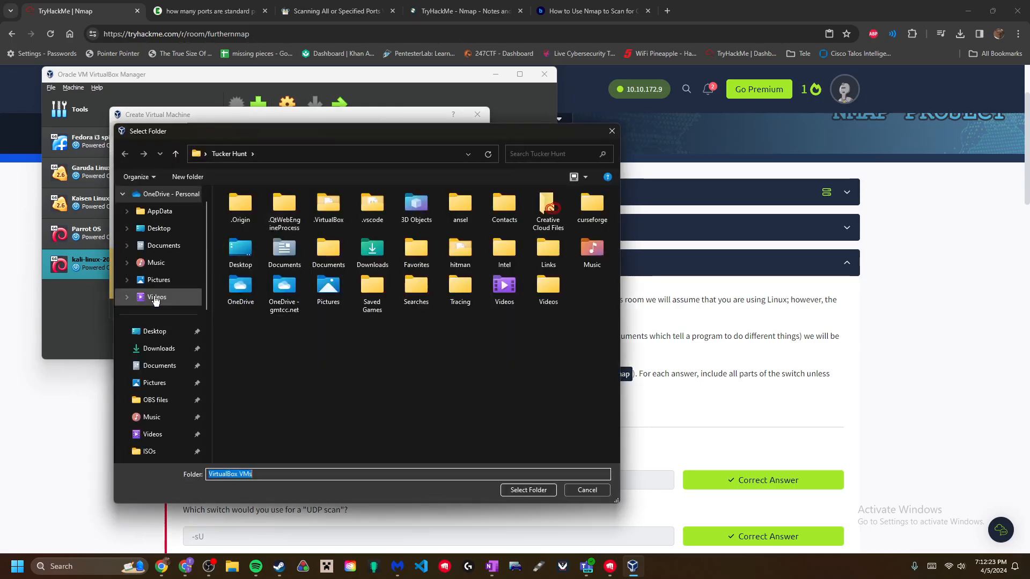
pyautogui.scroll(-1, 153, 303)
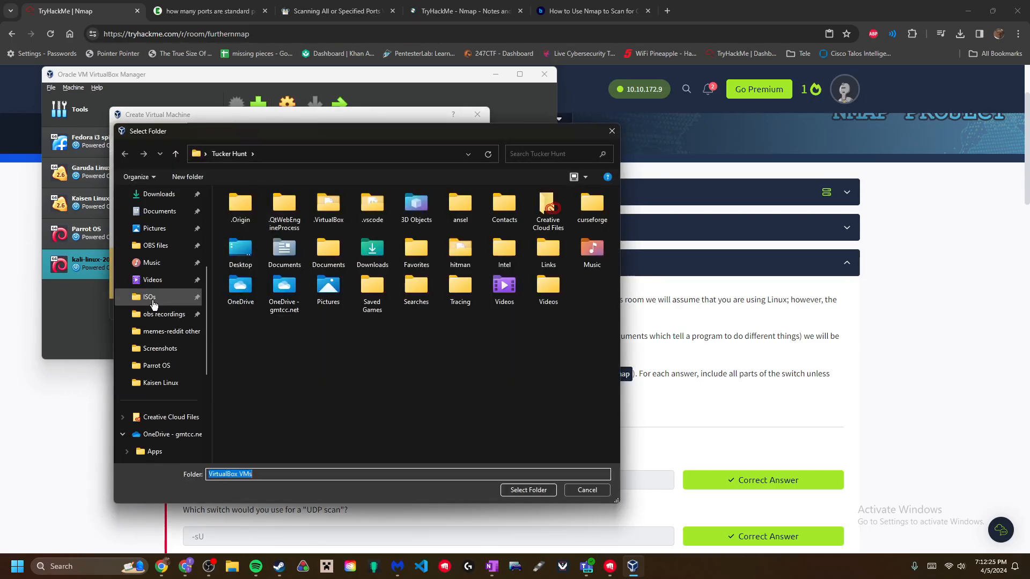
pyautogui.scroll(-4, 155, 322)
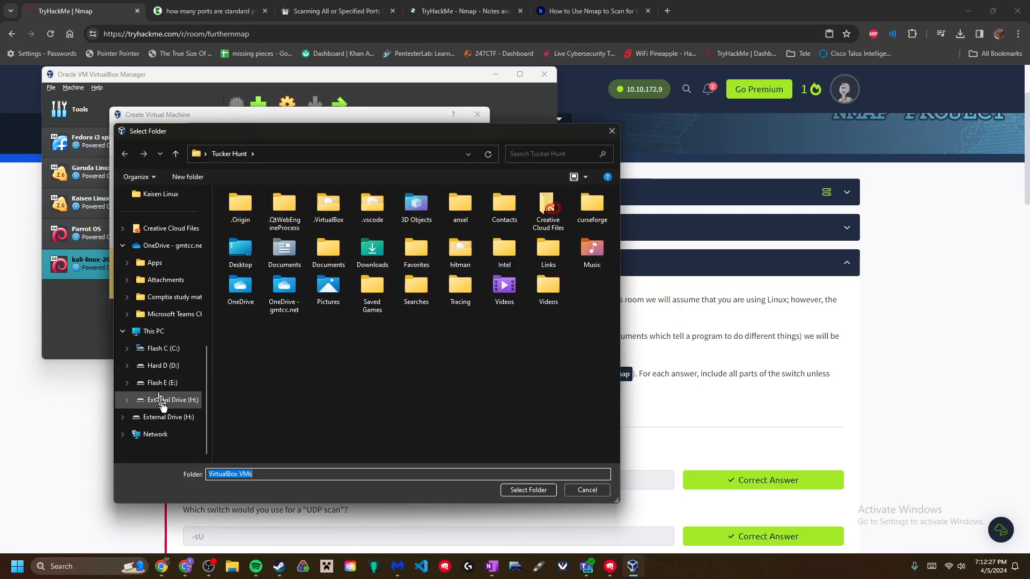
pyautogui.click(161, 402)
pyautogui.doubleClick(242, 243)
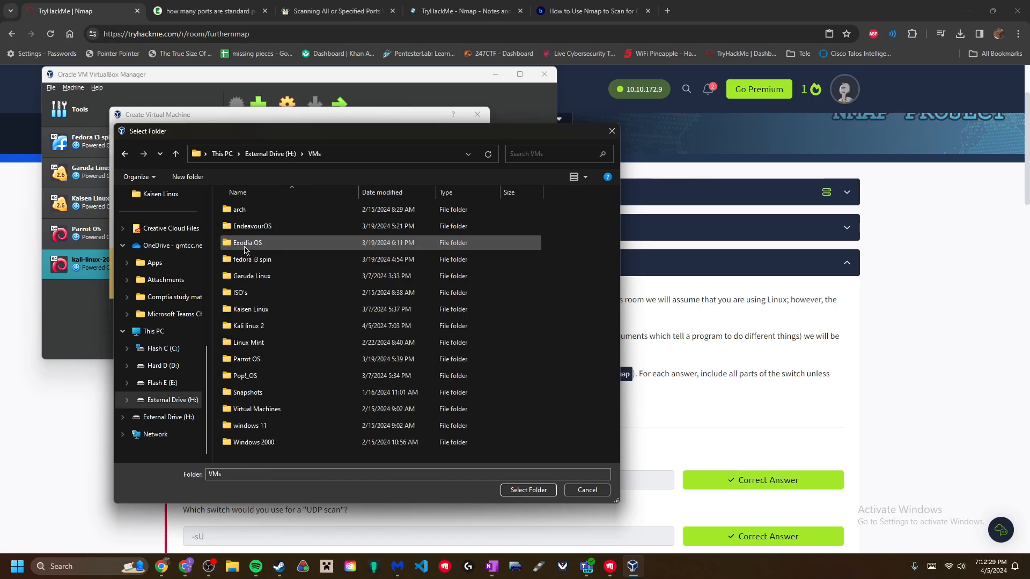
pyautogui.doubleClick(256, 347)
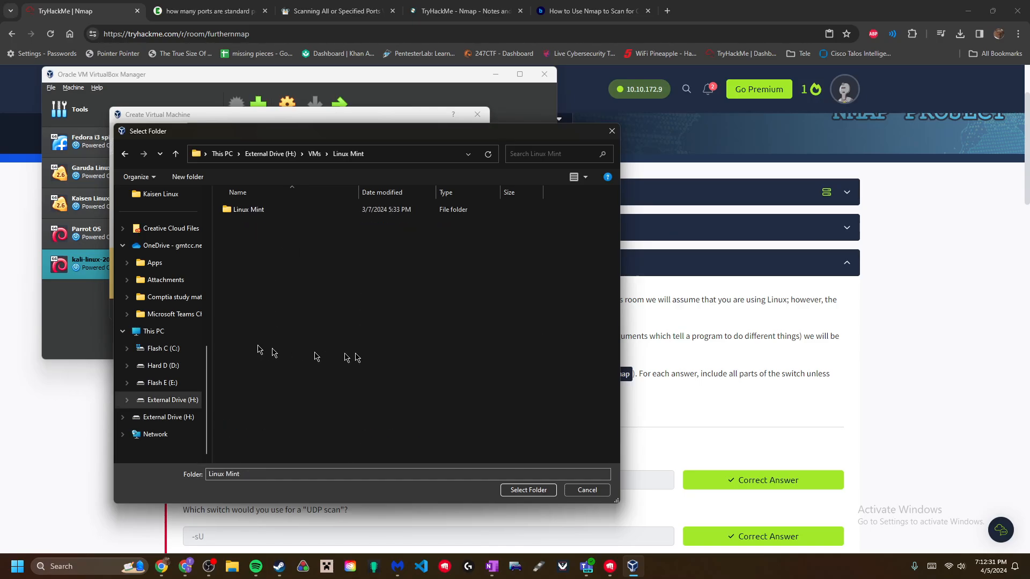
pyautogui.click(527, 490)
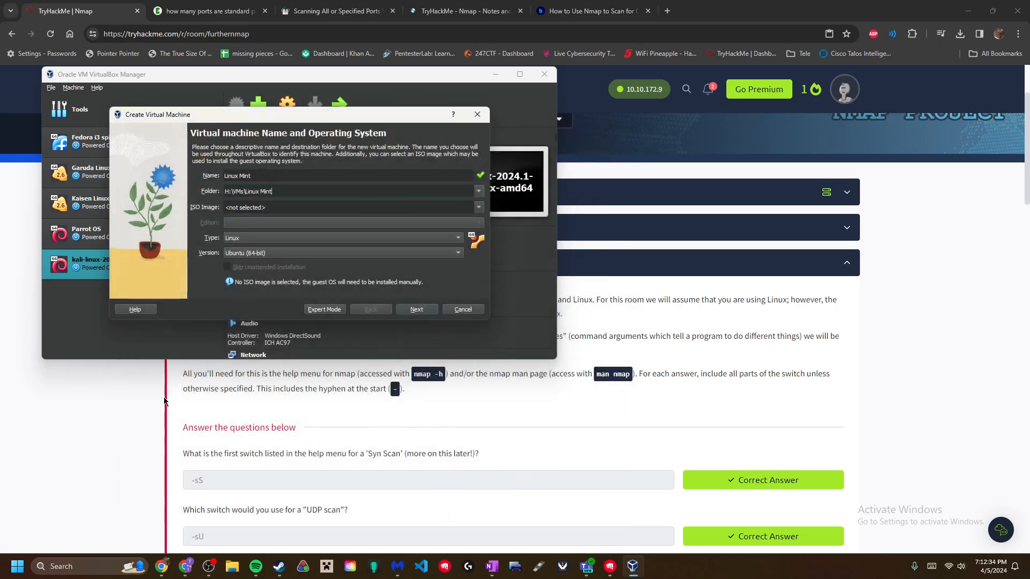
pyautogui.click(477, 208)
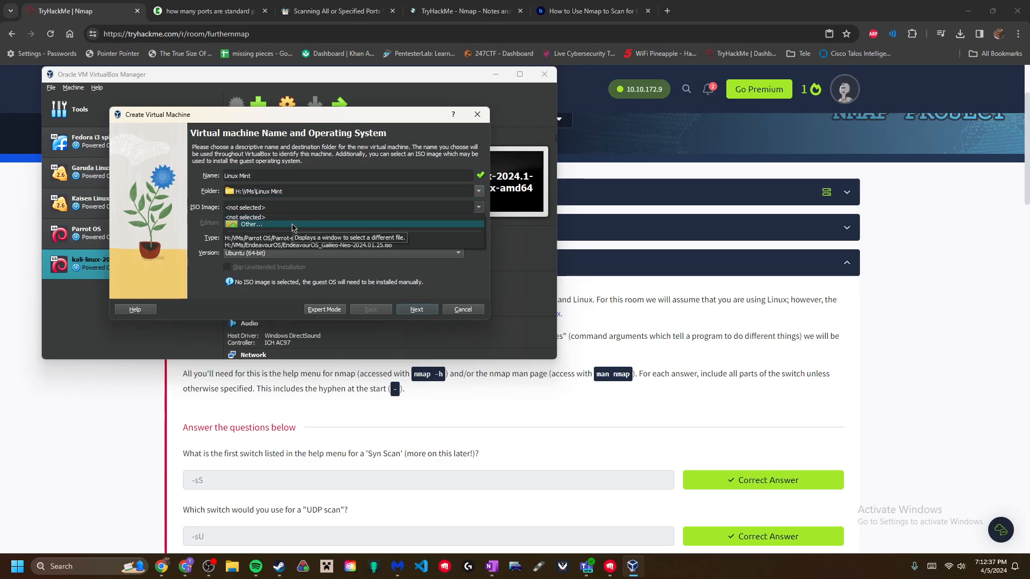
pyautogui.click(250, 224)
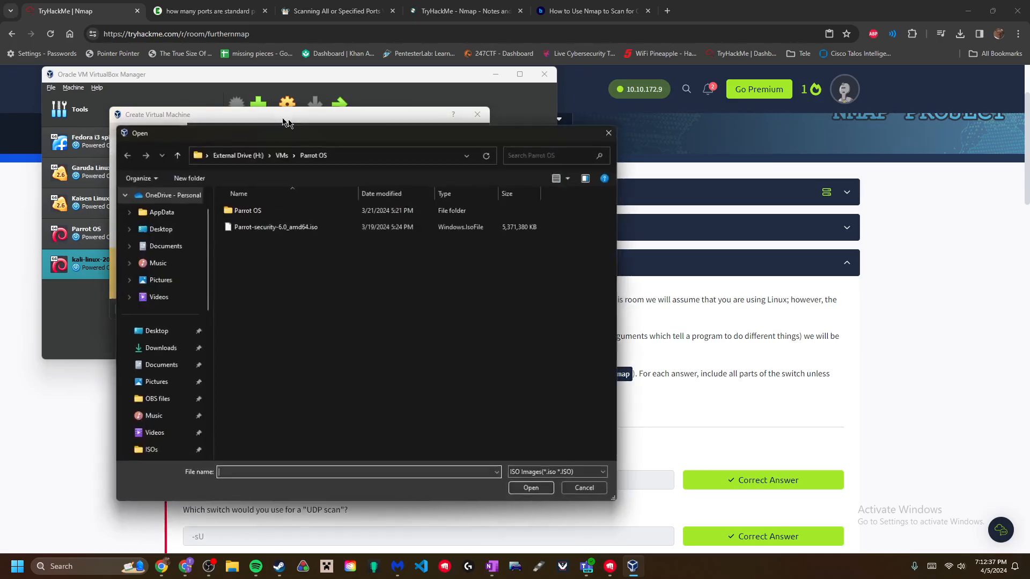
# - Attach linuxmint-21.3-cinnamon-64bit.iso from H:\VMs\Linux Mint to the new machine
pyautogui.click(282, 154)
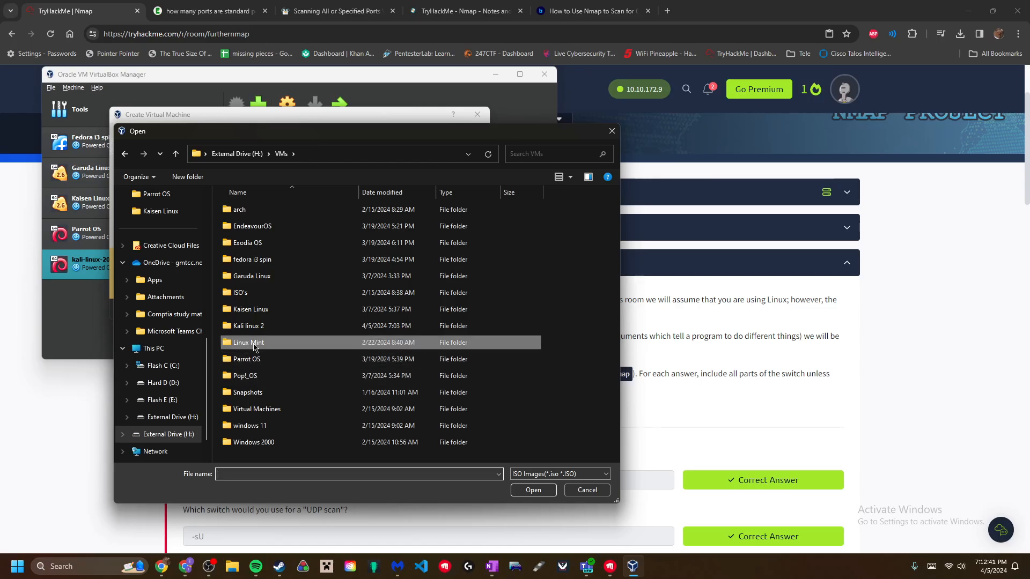
pyautogui.doubleClick(252, 342)
pyautogui.click(254, 226)
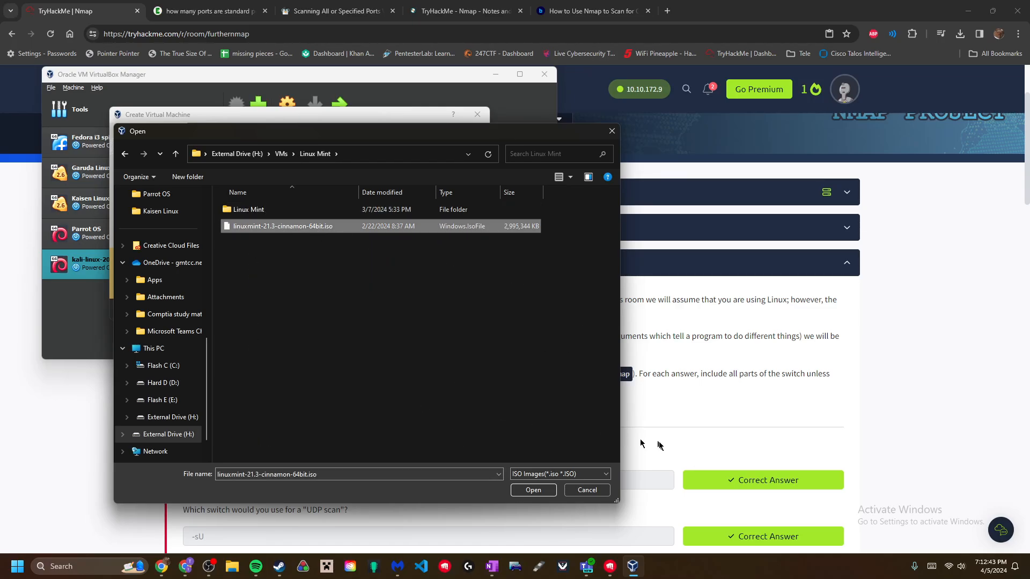
pyautogui.click(533, 490)
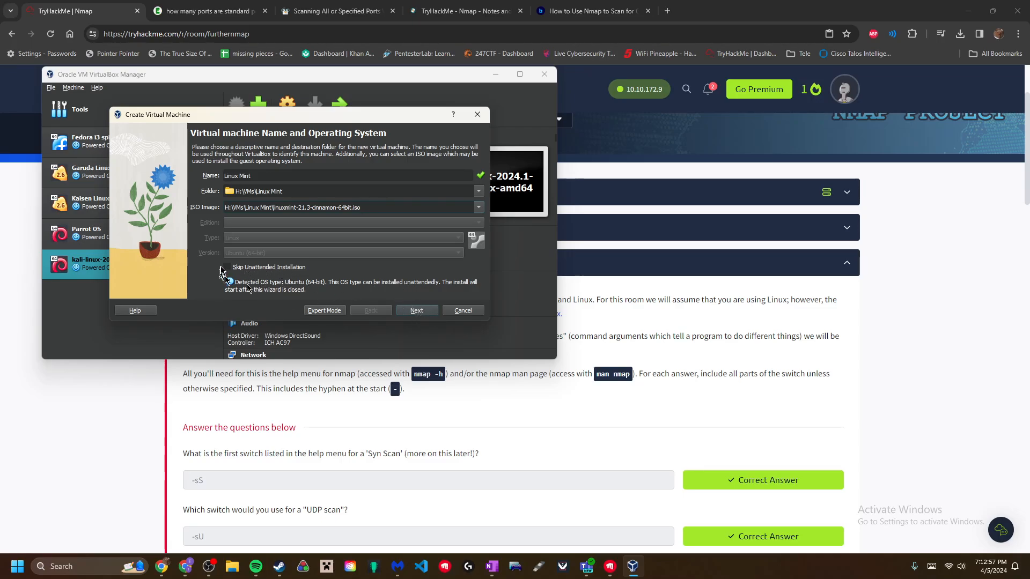
# - Continue the wizard, dismiss the can't-overwrite machine folder error, and bring up File Explorer
pyautogui.click(415, 311)
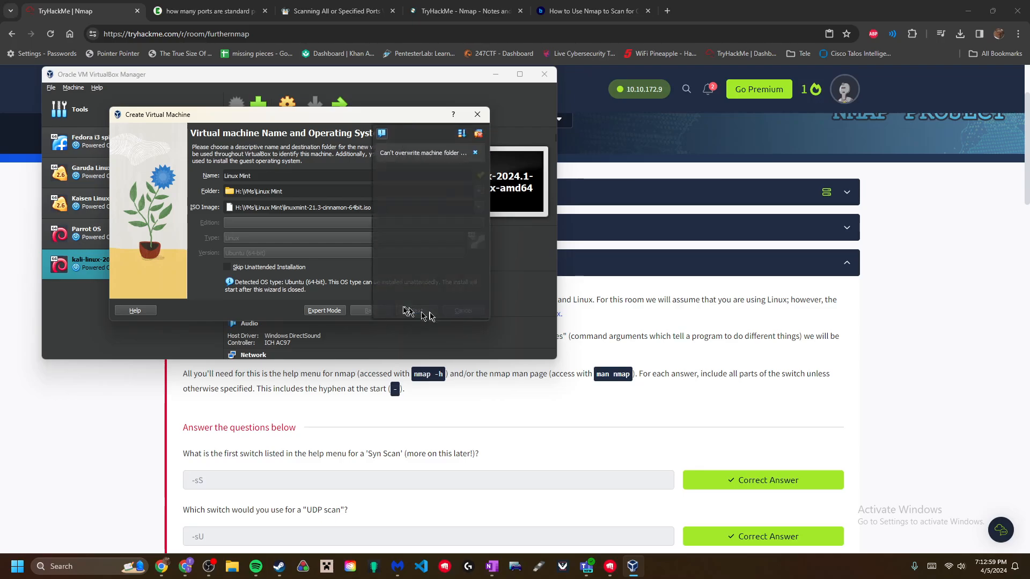
pyautogui.click(476, 154)
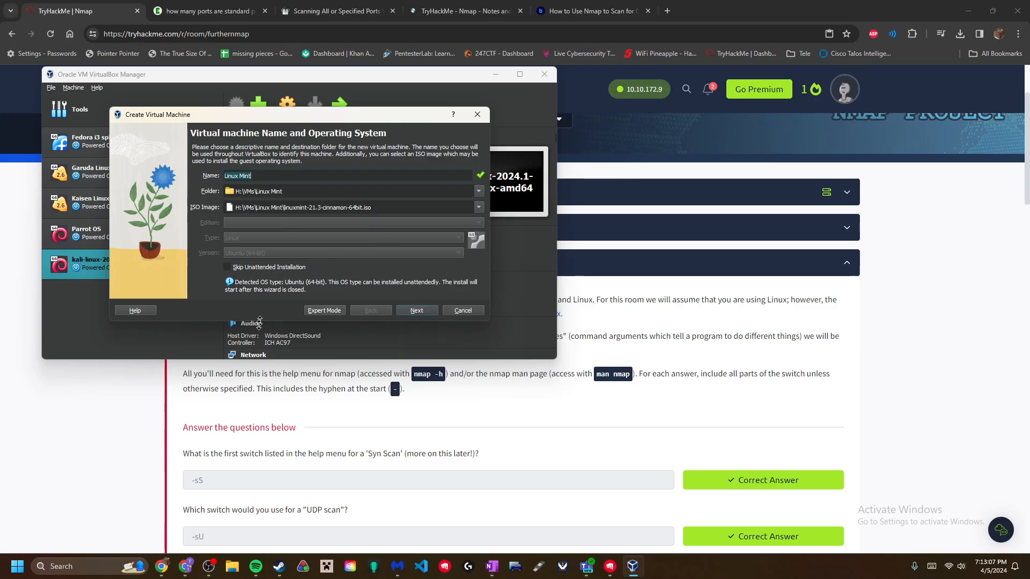
pyautogui.click(232, 566)
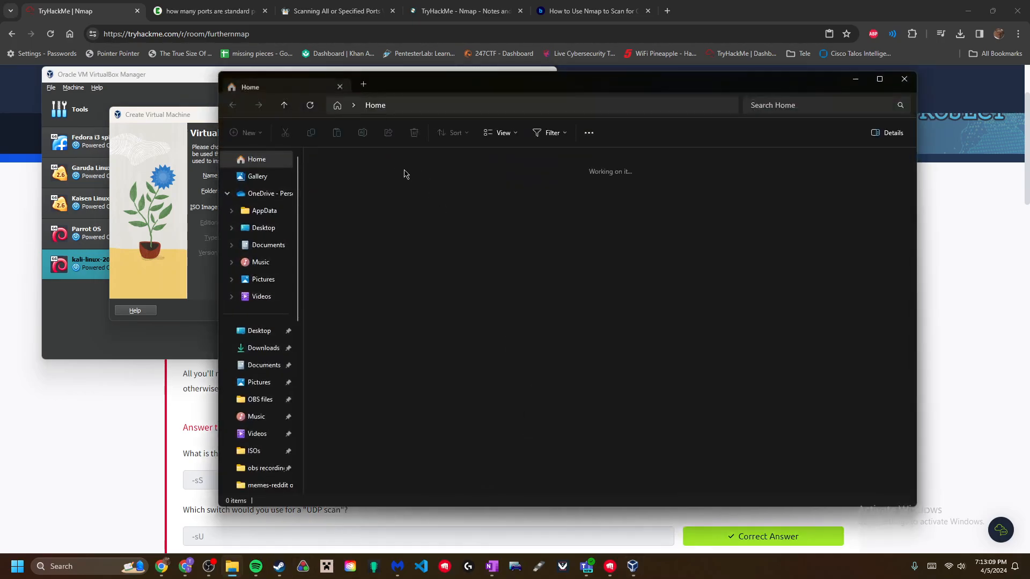
# - Delete the old Linux Mint machine folder in H:\VMs\Linux Mint, keeping only the ISO, then minimize Explorer
pyautogui.scroll(-6, 252, 338)
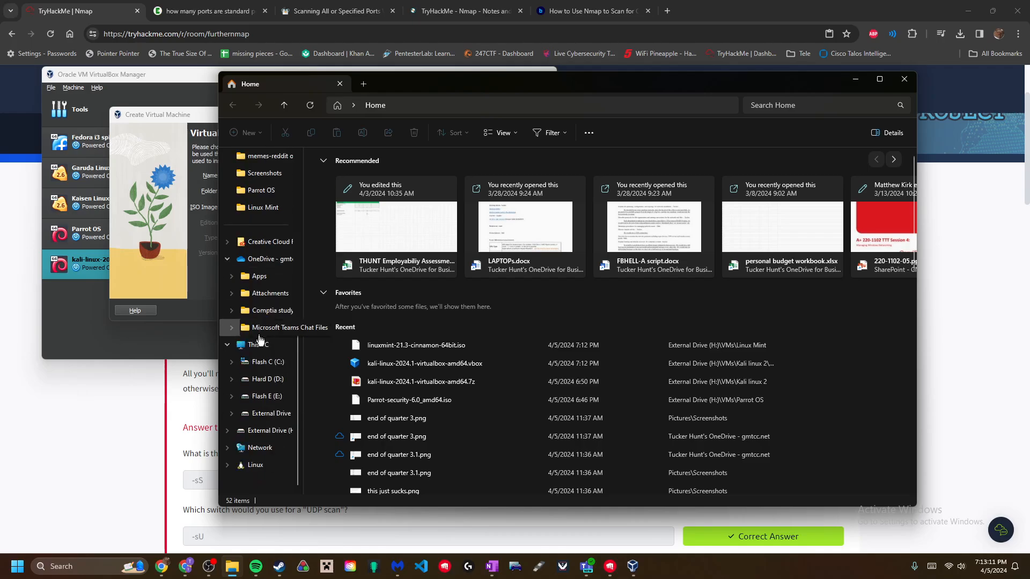
pyautogui.click(271, 414)
pyautogui.doubleClick(354, 203)
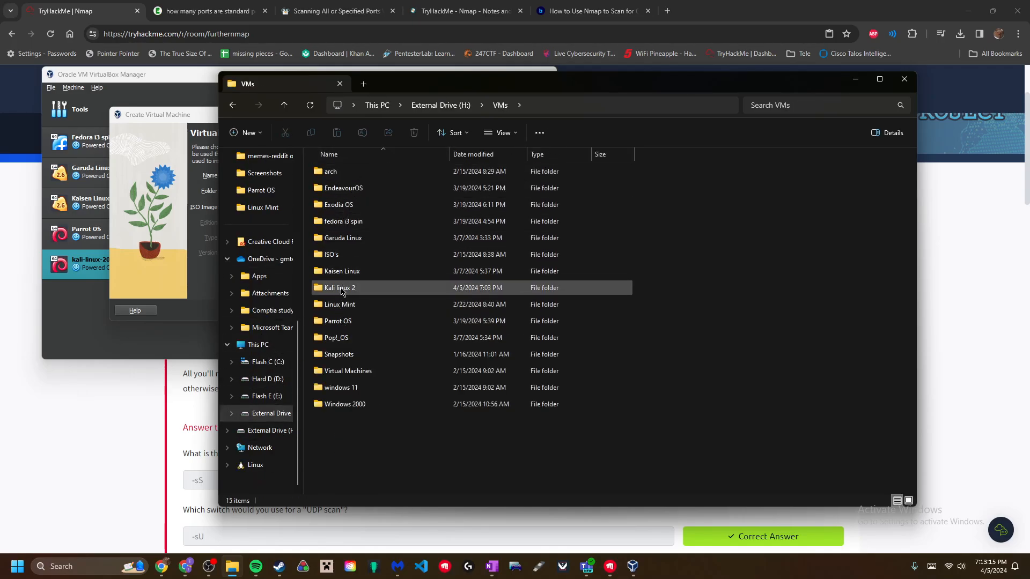
pyautogui.doubleClick(342, 304)
pyautogui.doubleClick(362, 171)
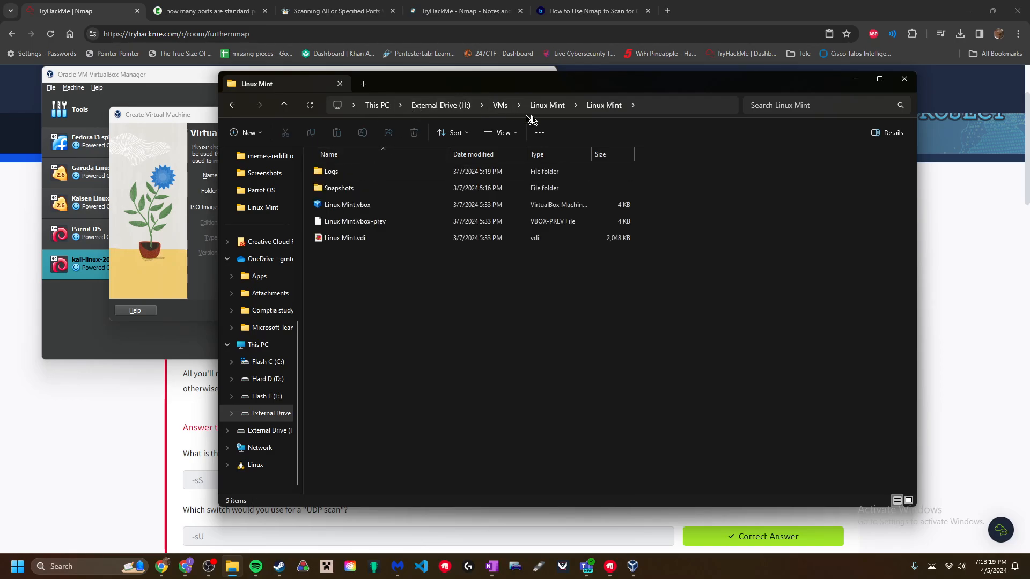
pyautogui.click(546, 105)
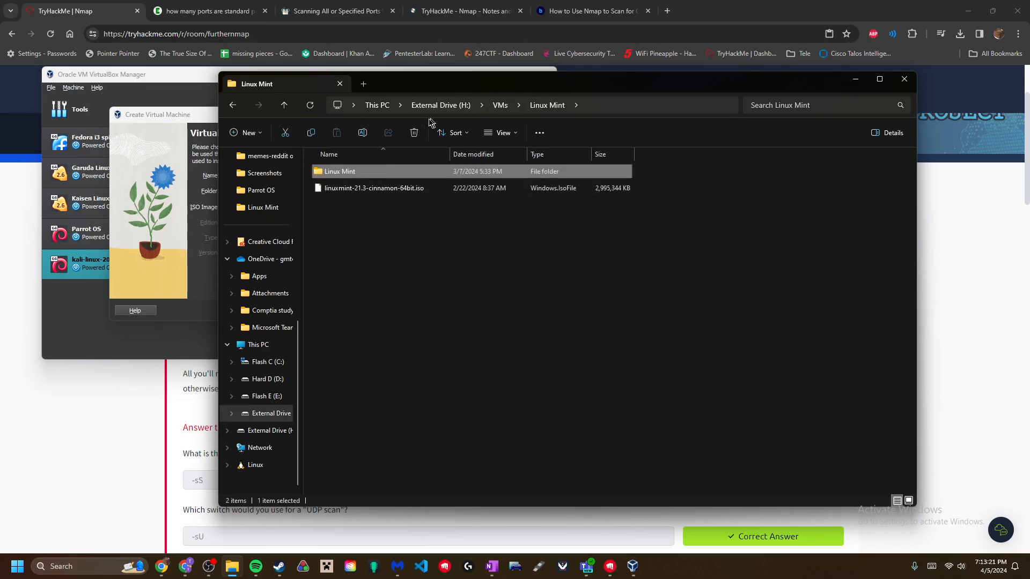
pyautogui.click(414, 132)
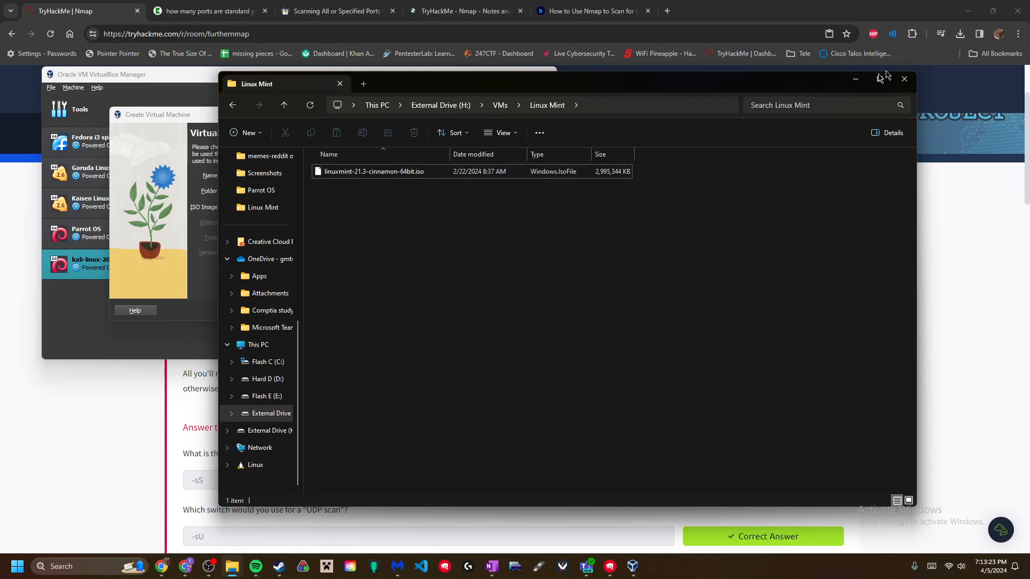
pyautogui.click(856, 80)
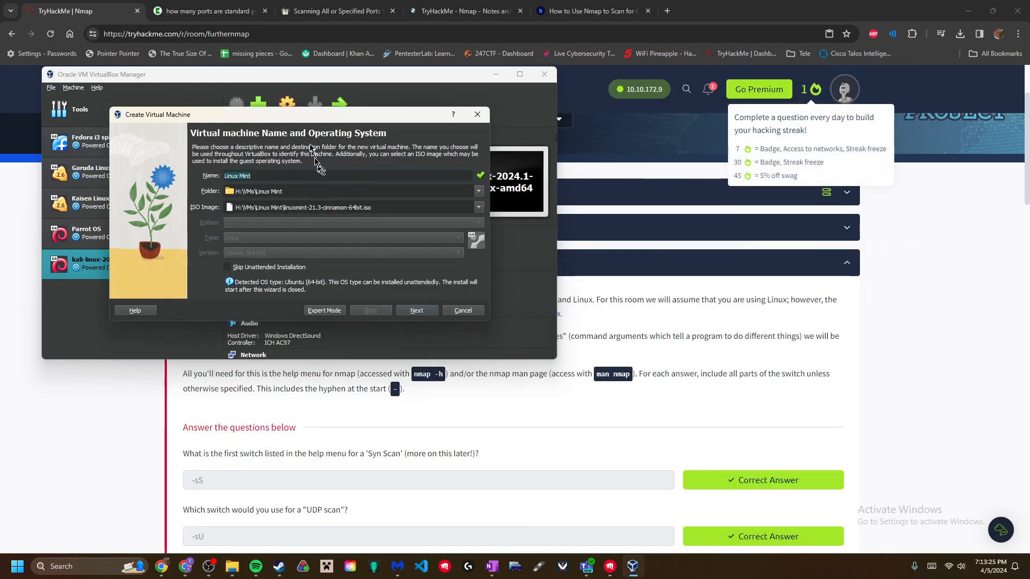
# - On the enlarged unattended-install page, replace the Password and Repeat Password with a new password
pyautogui.click(416, 311)
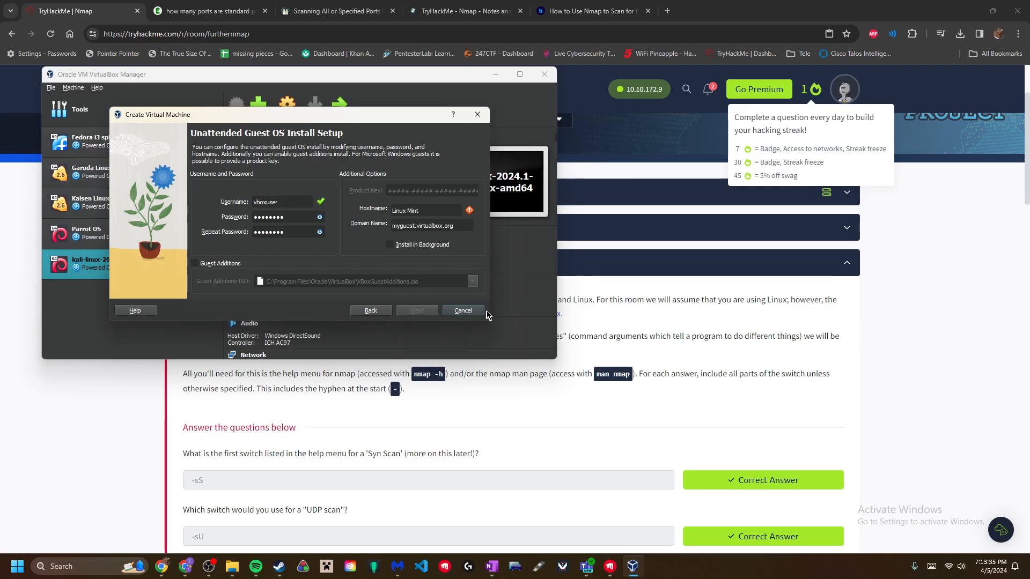
pyautogui.moveTo(489, 325); pyautogui.dragTo(741, 482)
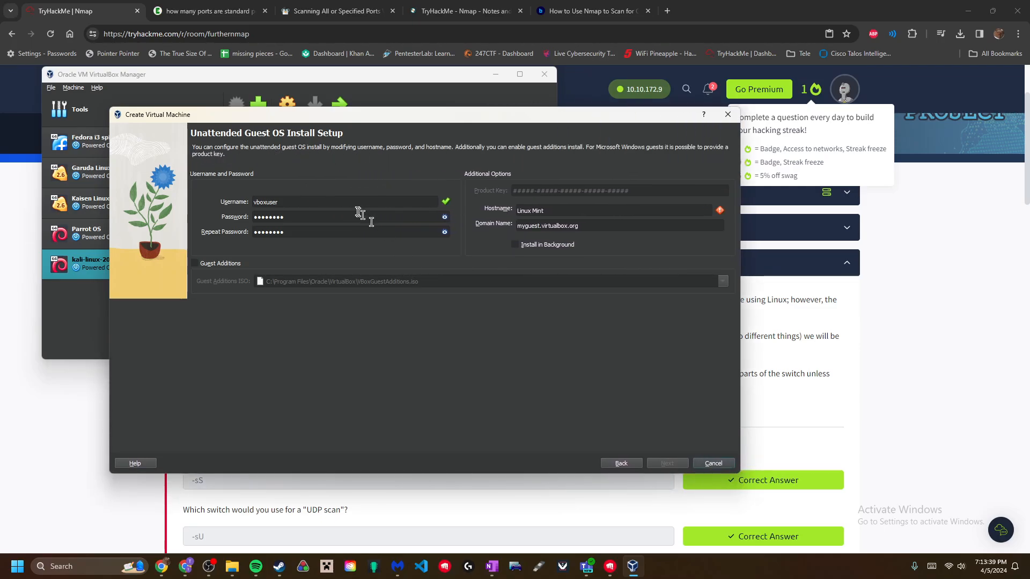
pyautogui.click(445, 216)
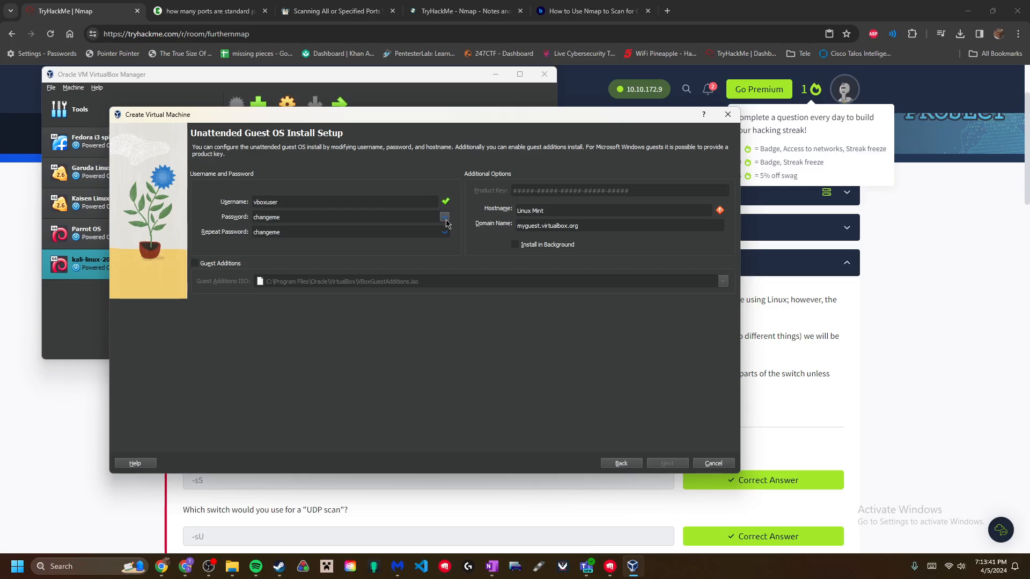
pyautogui.moveTo(373, 214); pyautogui.dragTo(21, 220)
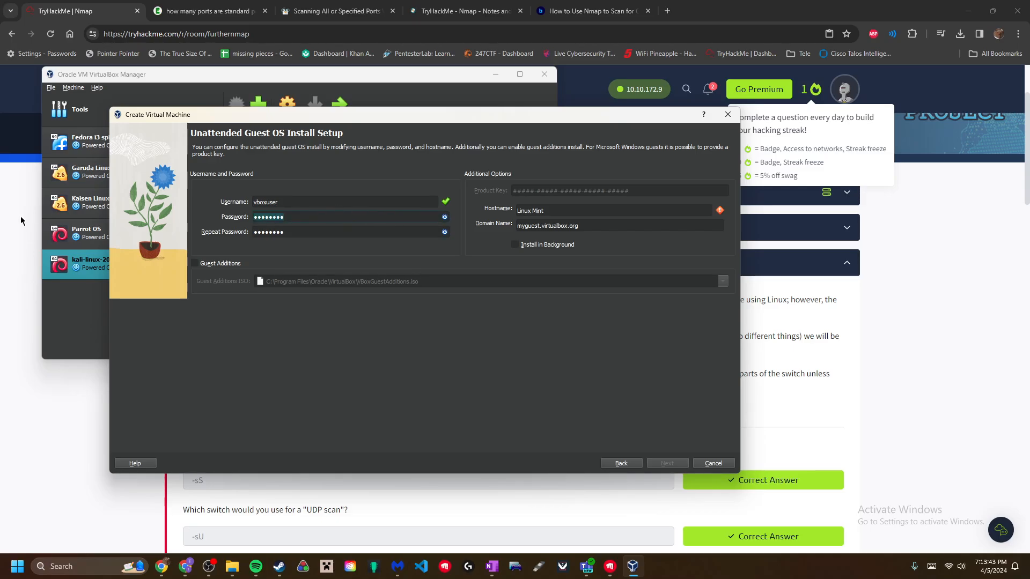
pyautogui.write('123')
pyautogui.moveTo(301, 232); pyautogui.dragTo(27, 156)
pyautogui.click(444, 217)
# - Give the Linux Mint VM 7 processors and 10177 MB of base memory
pyautogui.click(667, 464)
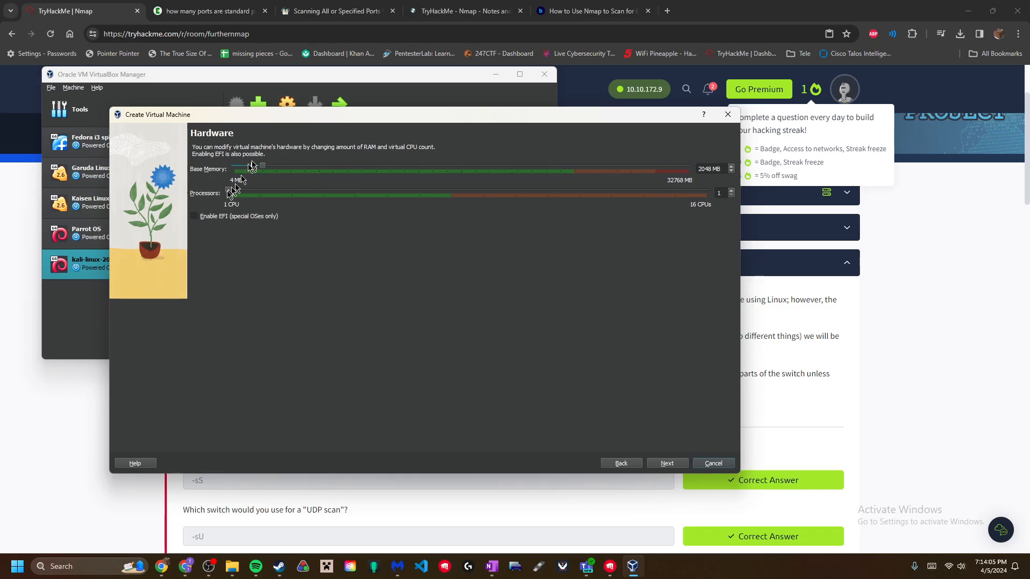
pyautogui.moveTo(226, 194); pyautogui.dragTo(379, 203)
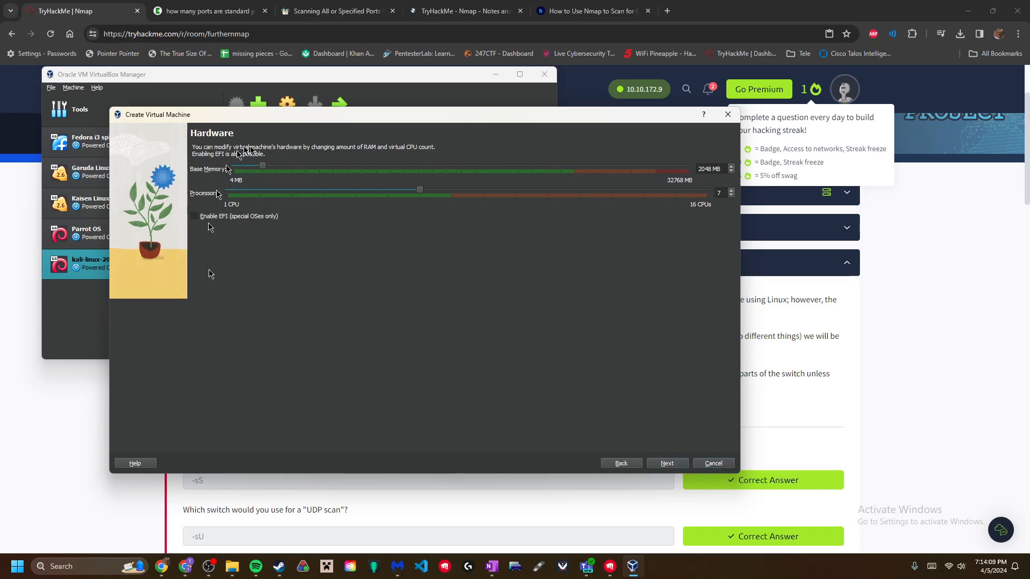
pyautogui.moveTo(284, 169); pyautogui.dragTo(363, 171)
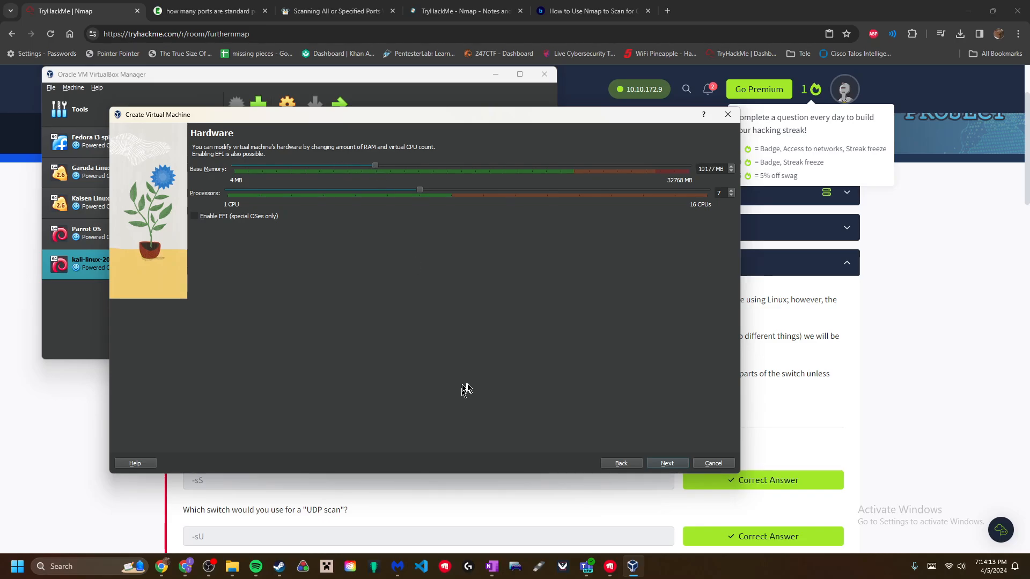
# - Set the virtual hard disk to 40.12 GB and finish creating the machine
pyautogui.click(666, 465)
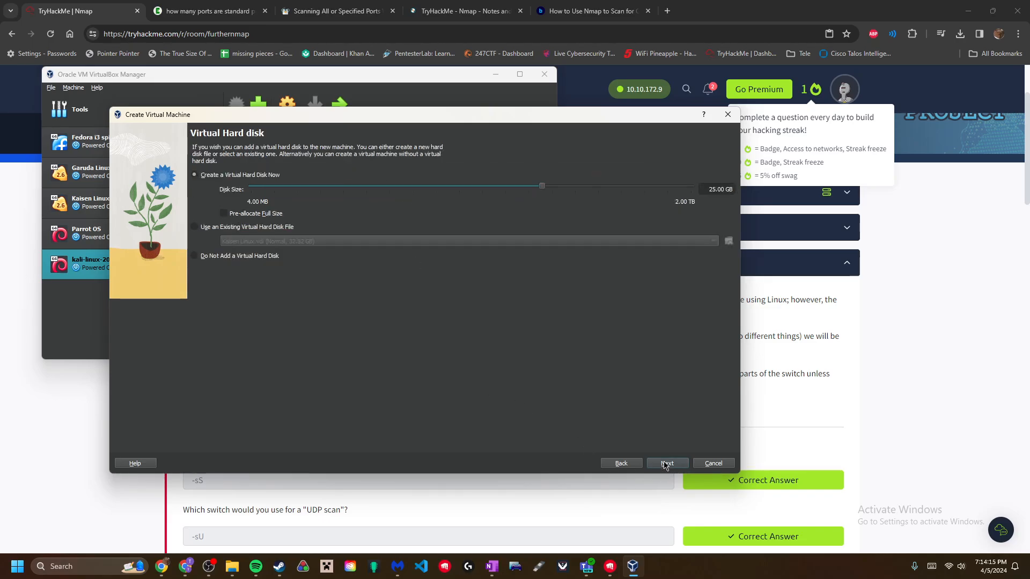
pyautogui.moveTo(539, 187); pyautogui.dragTo(541, 188)
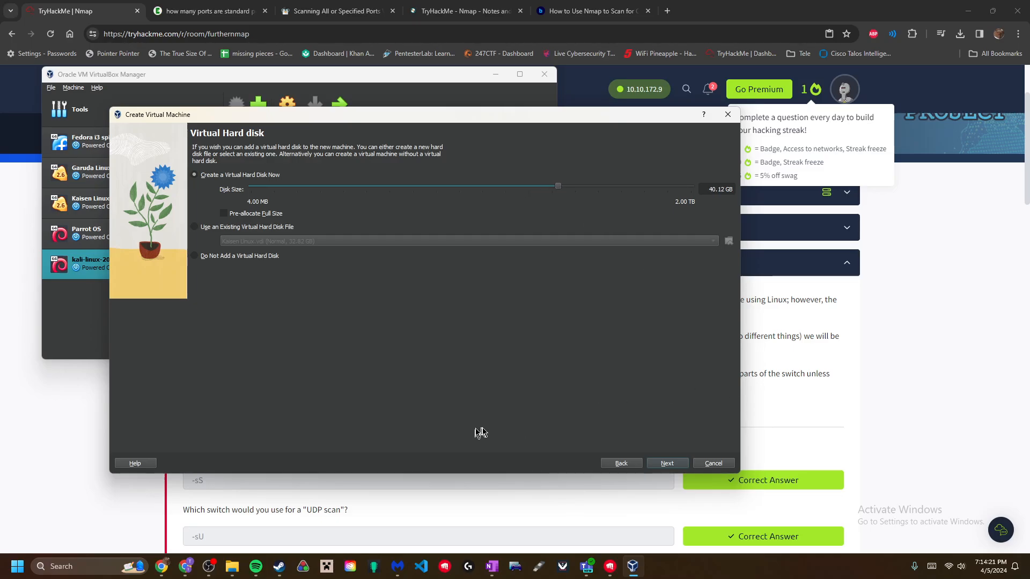
pyautogui.click(652, 466)
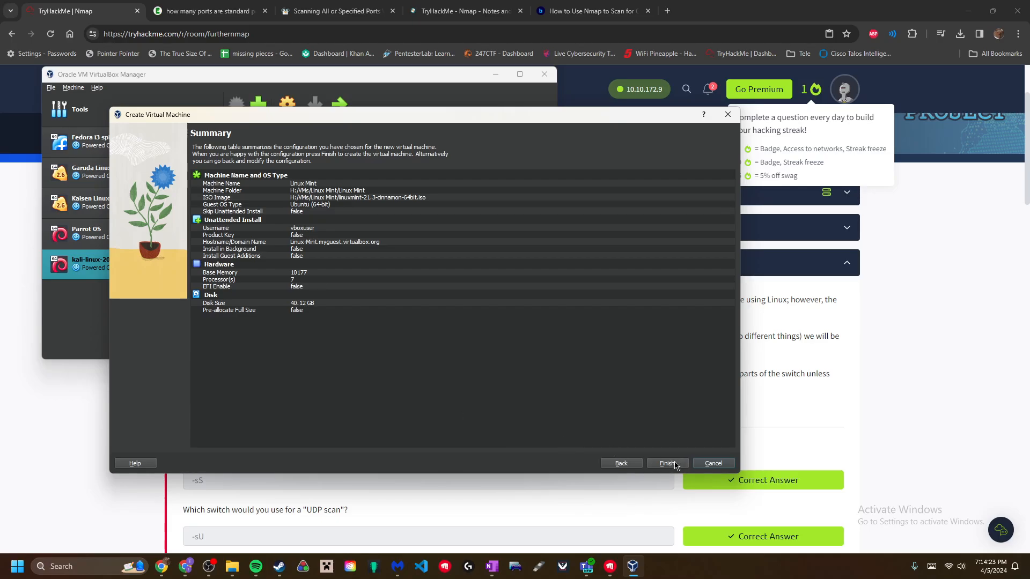
pyautogui.click(670, 465)
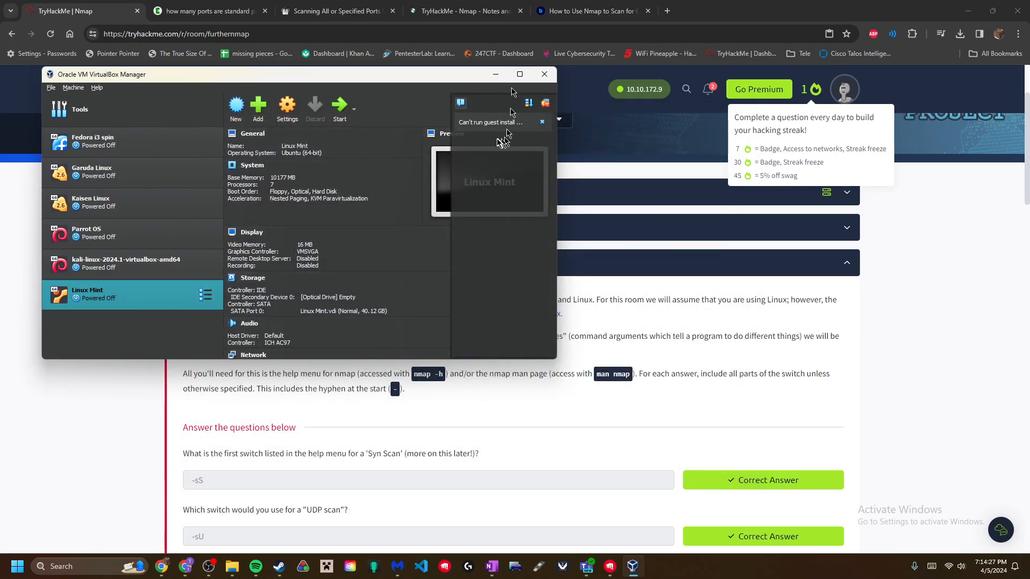
# - Dismiss the guest notification and select the kali-linux-2024.1-virtualbox-amd64 machine to start it
pyautogui.click(542, 122)
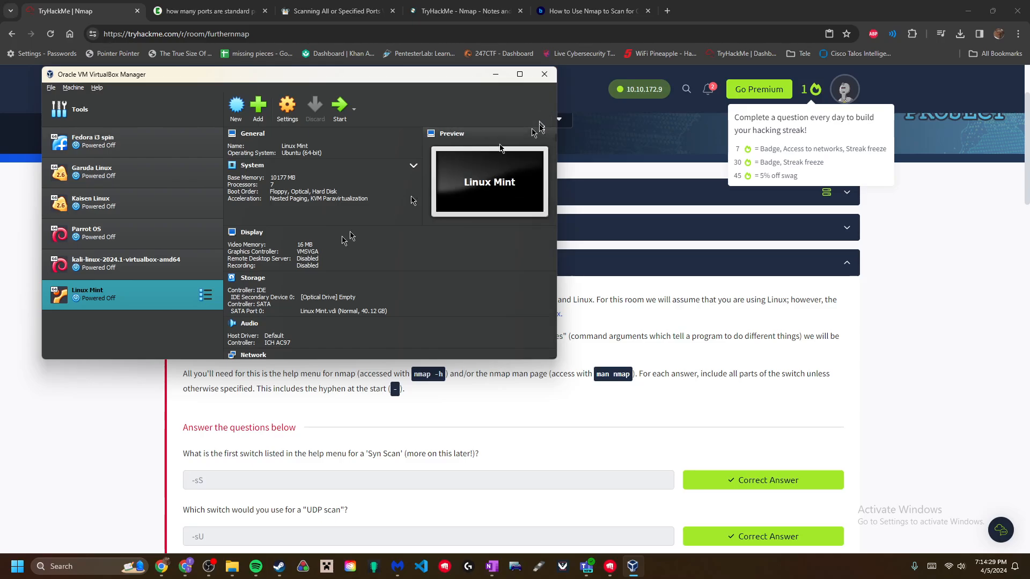
pyautogui.click(210, 298)
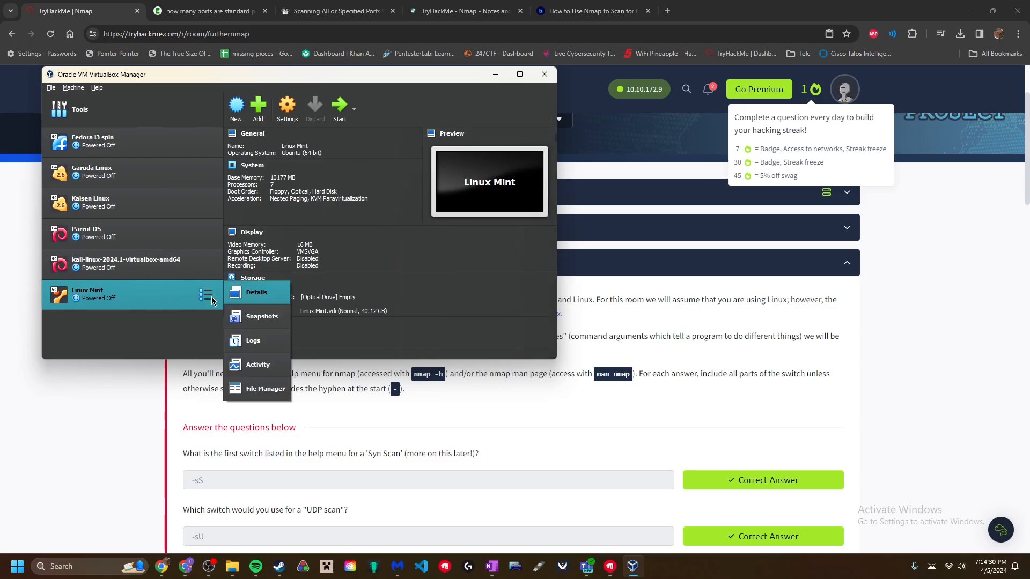
pyautogui.click(138, 301)
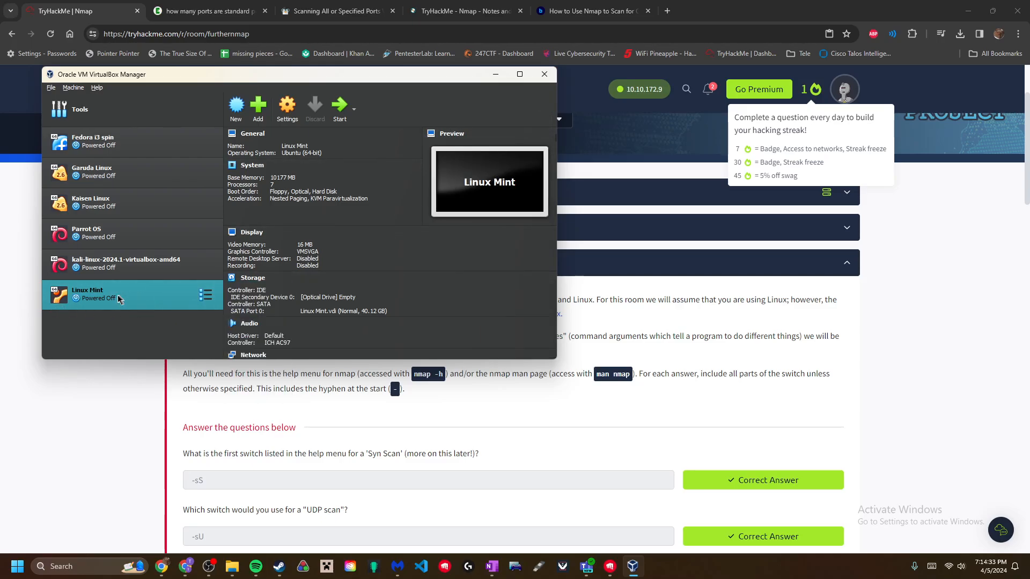
pyautogui.click(135, 271)
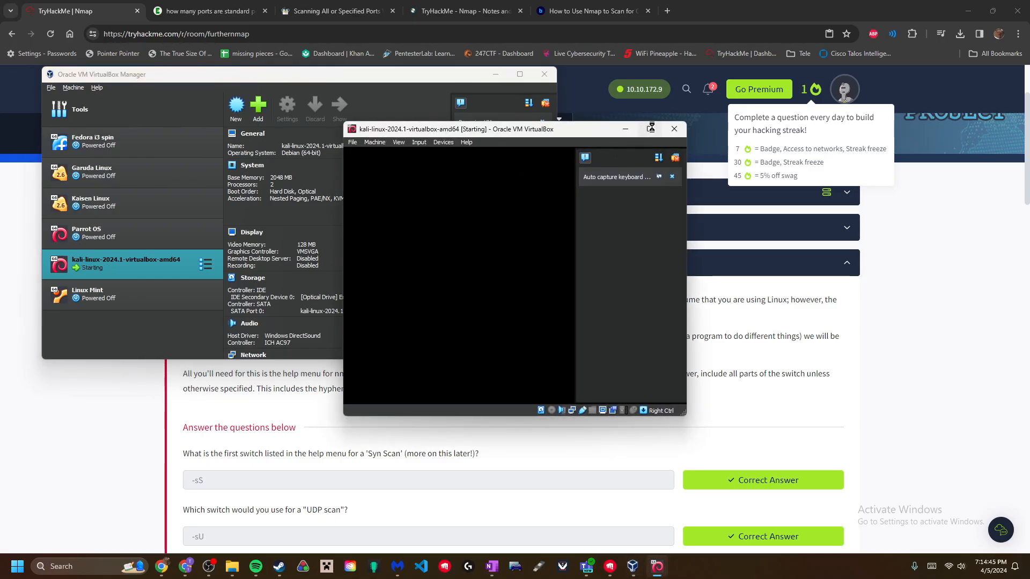
# - Maximize the Kali VM window, dismiss the auto-capture and mouse-integration notices, and capture input into it
pyautogui.click(650, 128)
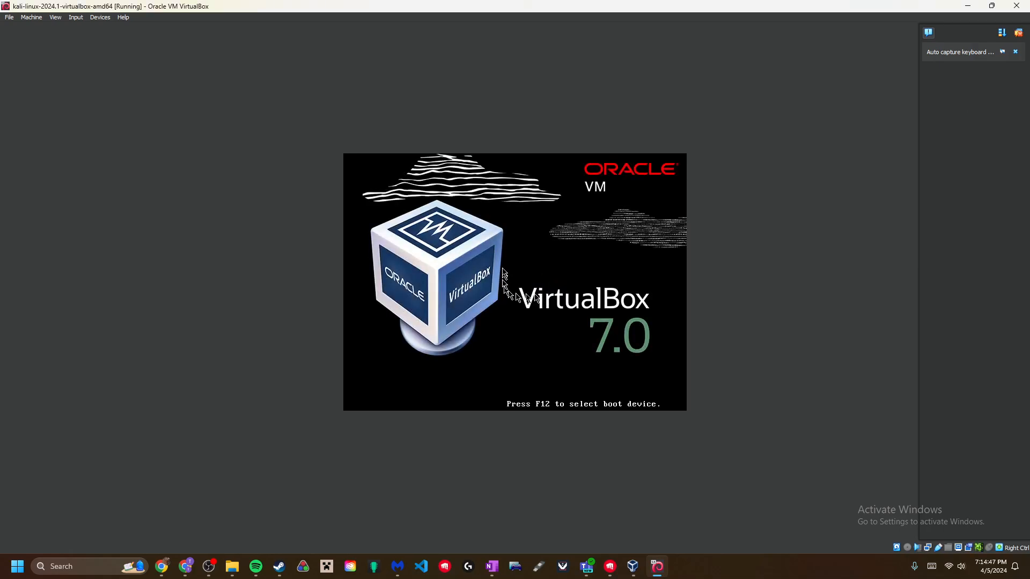
pyautogui.click(1017, 53)
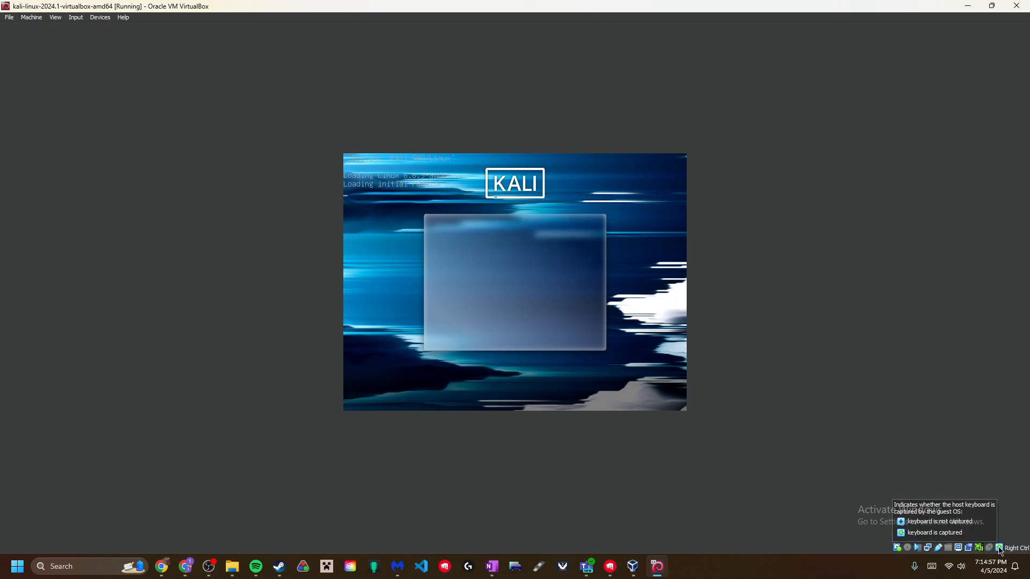
pyautogui.click(652, 249)
pyautogui.click(489, 342)
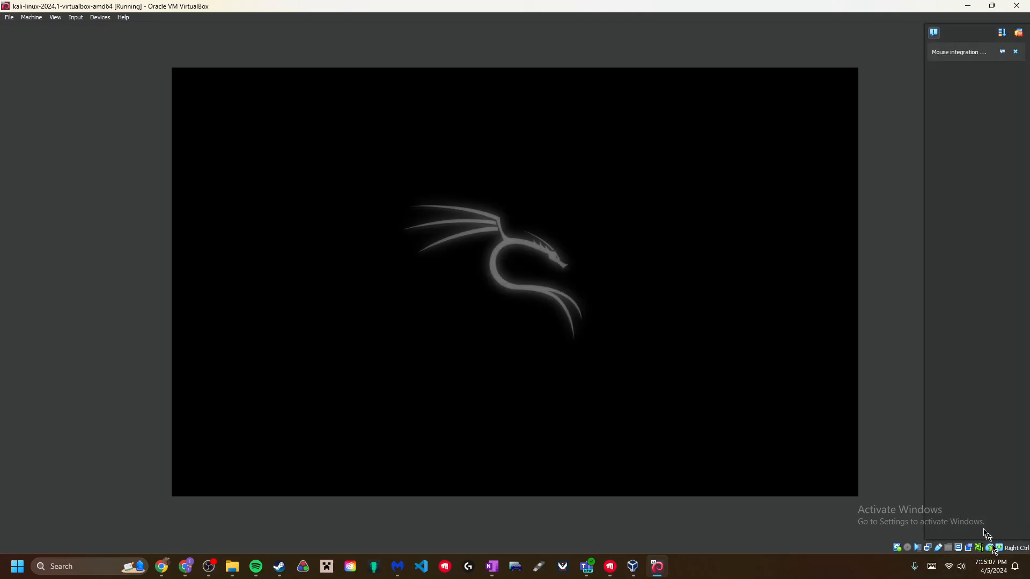
pyautogui.click(1017, 50)
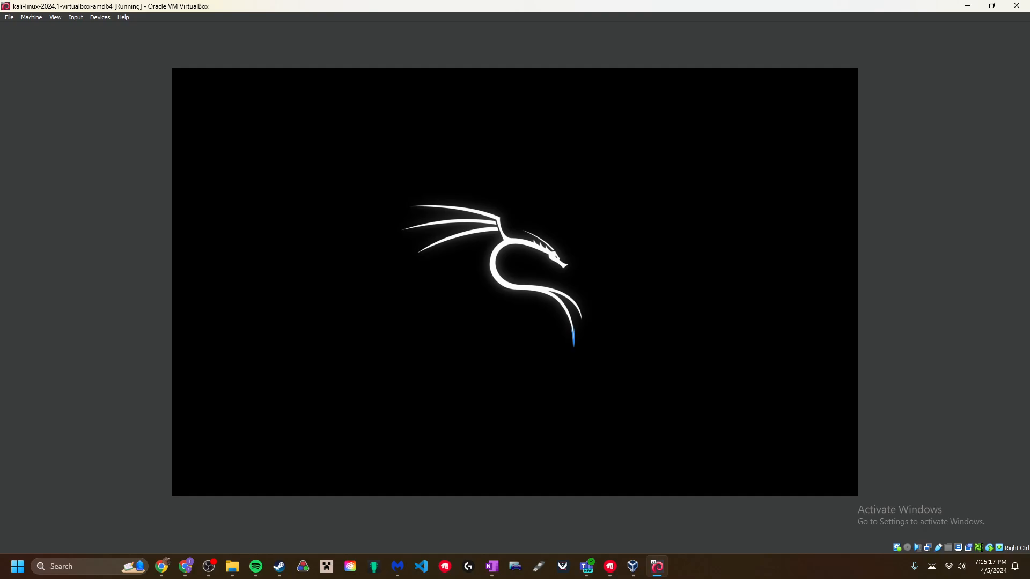
pyautogui.click(9, 17)
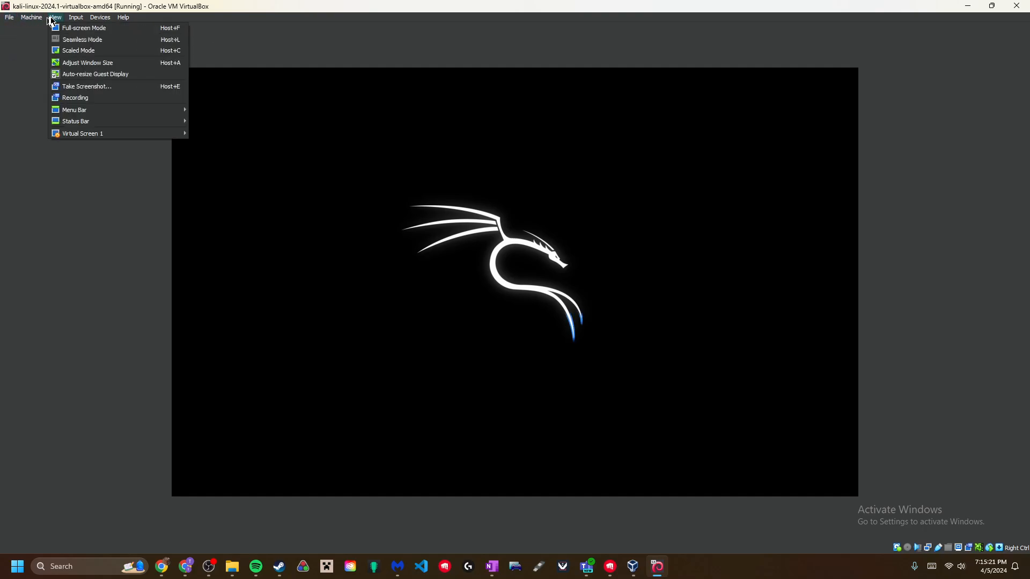
# - Switch the Kali VM to Full-screen Mode from the View menu and confirm
pyautogui.click(64, 30)
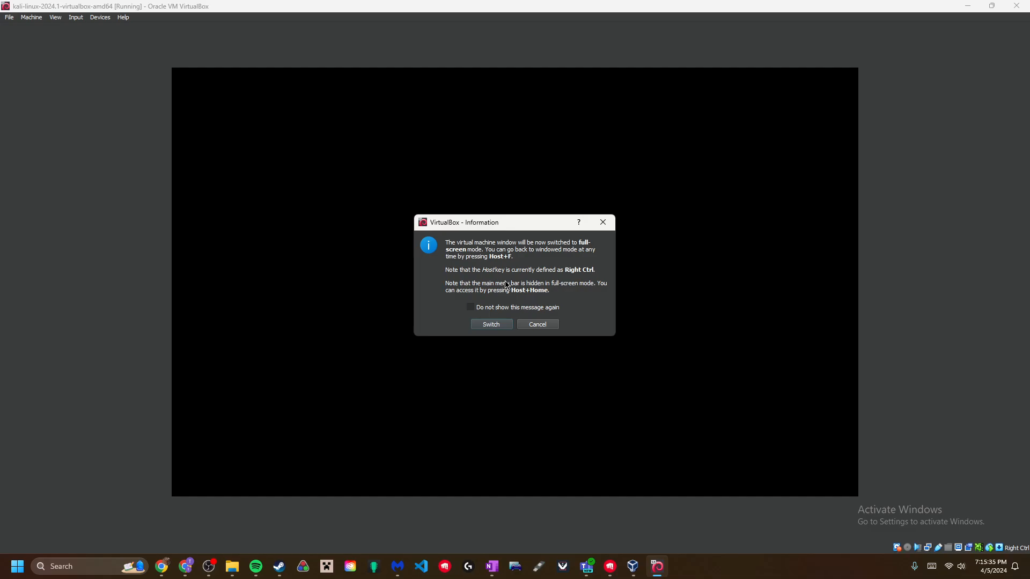
pyautogui.click(488, 325)
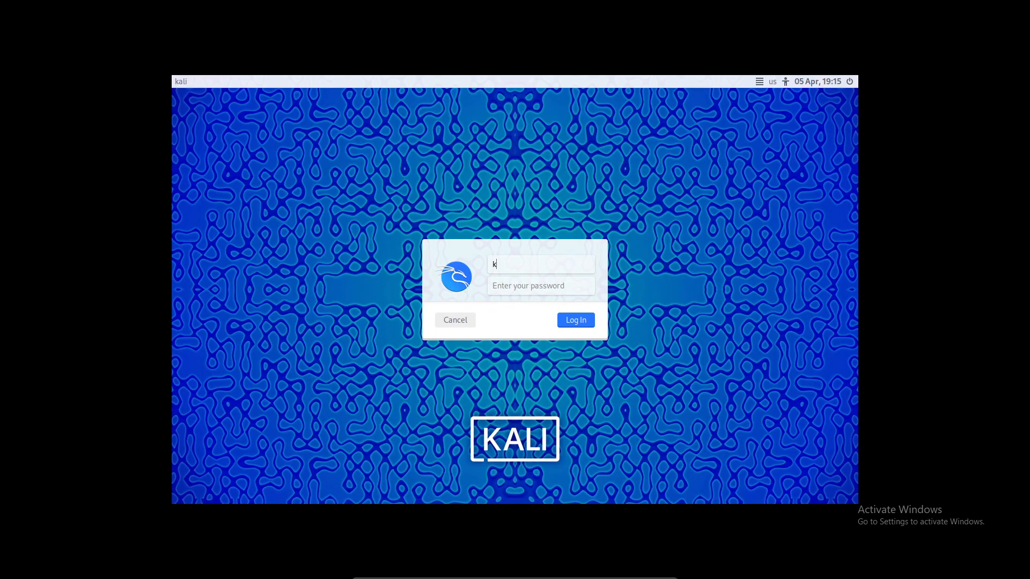
# - Enter the Kali account password and log in to the desktop
pyautogui.press('Tab')
pyautogui.click(577, 324)
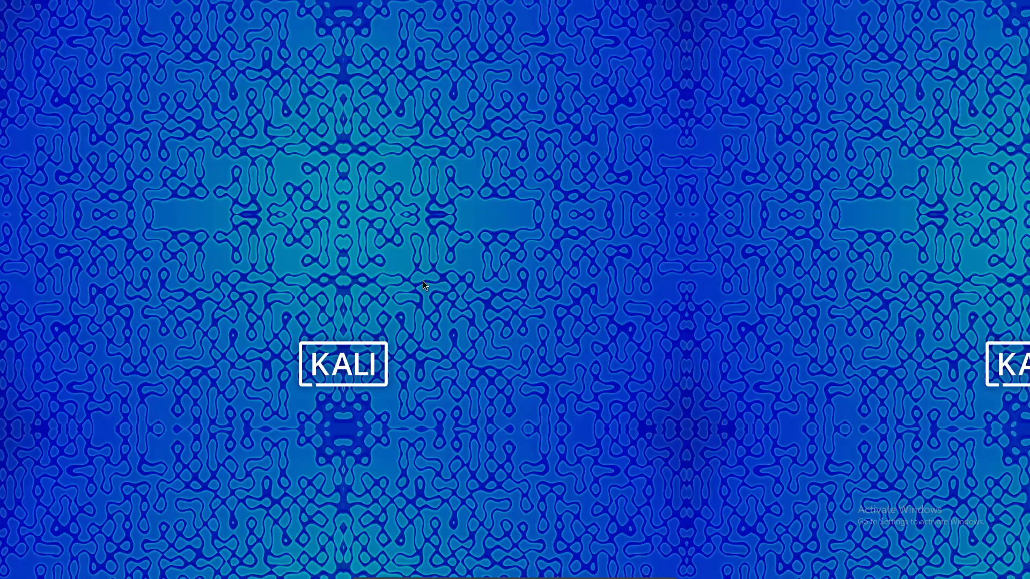
# - Review the Input, Update, Language, Display, Proxy and Interface preference pages, then close with OK
pyautogui.moveTo(477, 577)
pyautogui.click(381, 572)
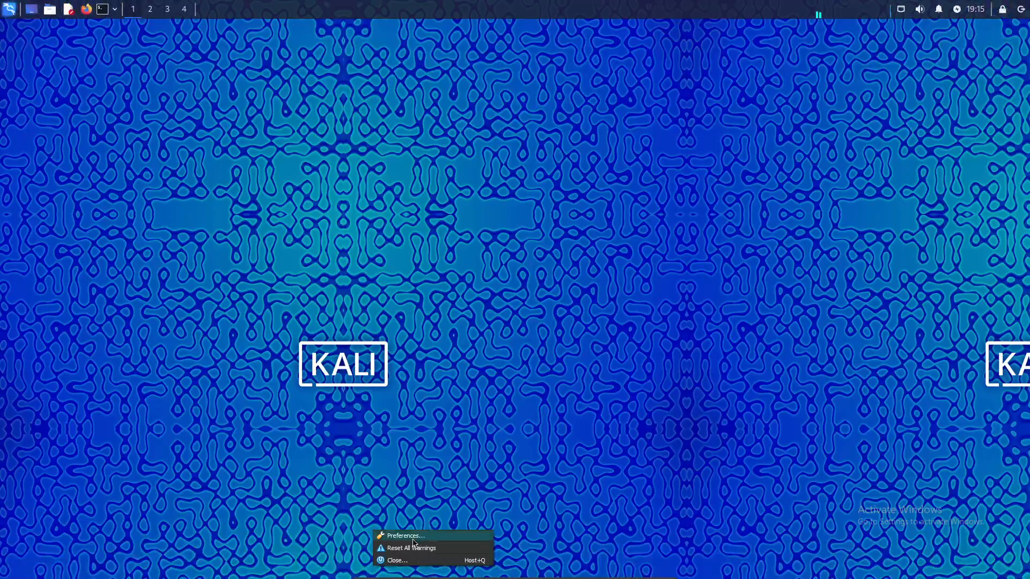
pyautogui.click(413, 537)
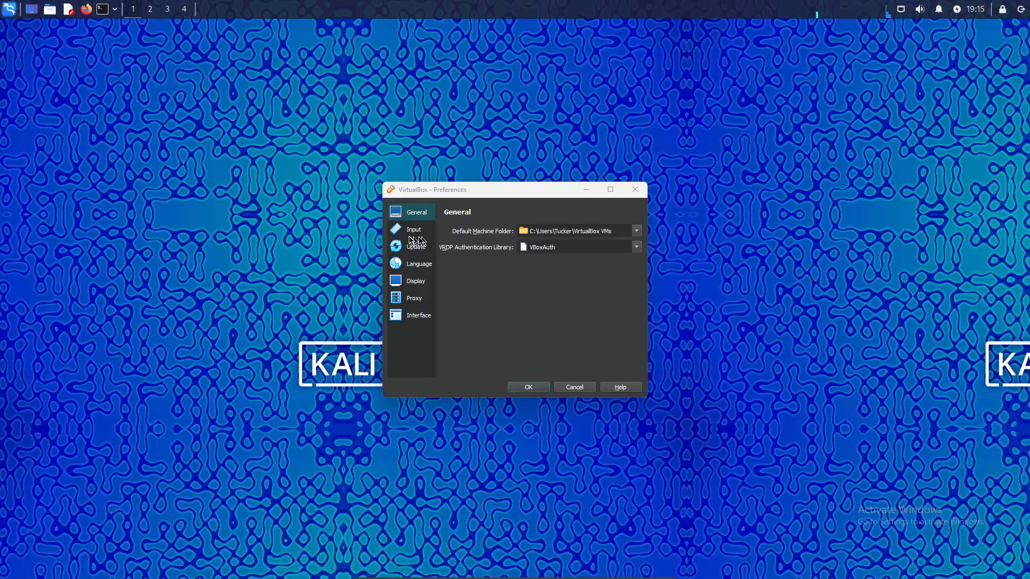
pyautogui.click(416, 235)
pyautogui.click(417, 246)
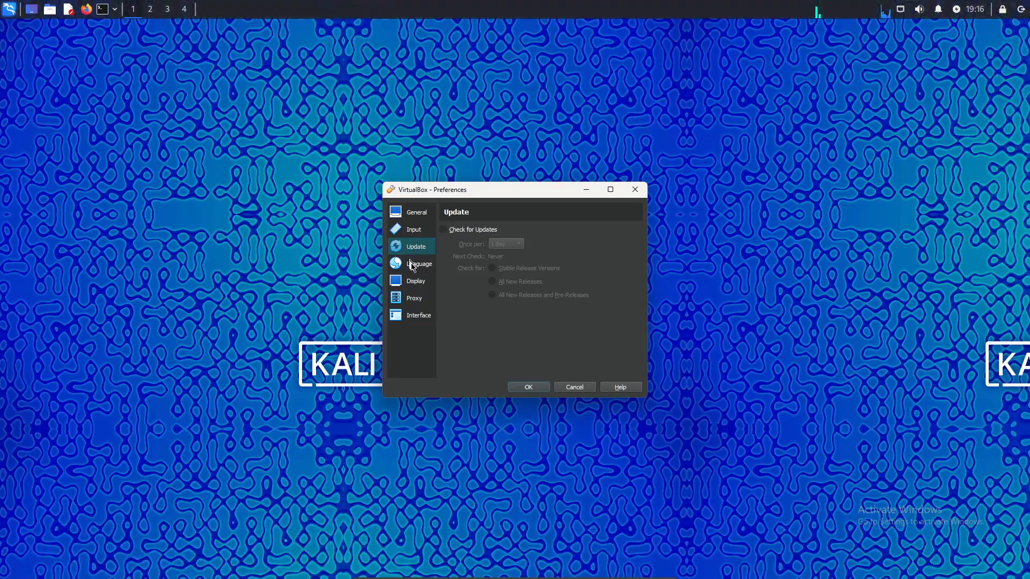
pyautogui.click(416, 264)
pyautogui.click(414, 282)
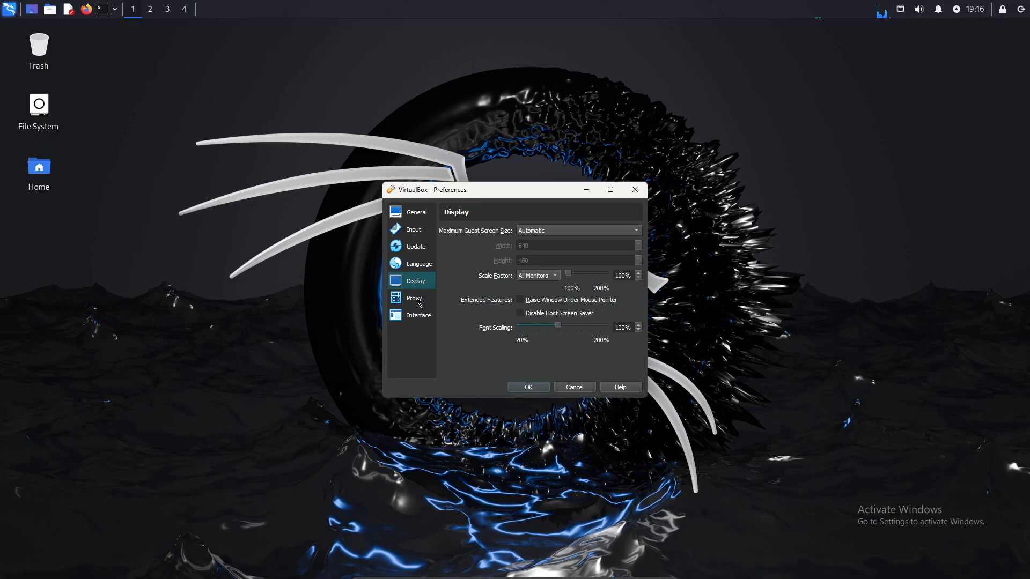
pyautogui.click(419, 300)
pyautogui.click(422, 318)
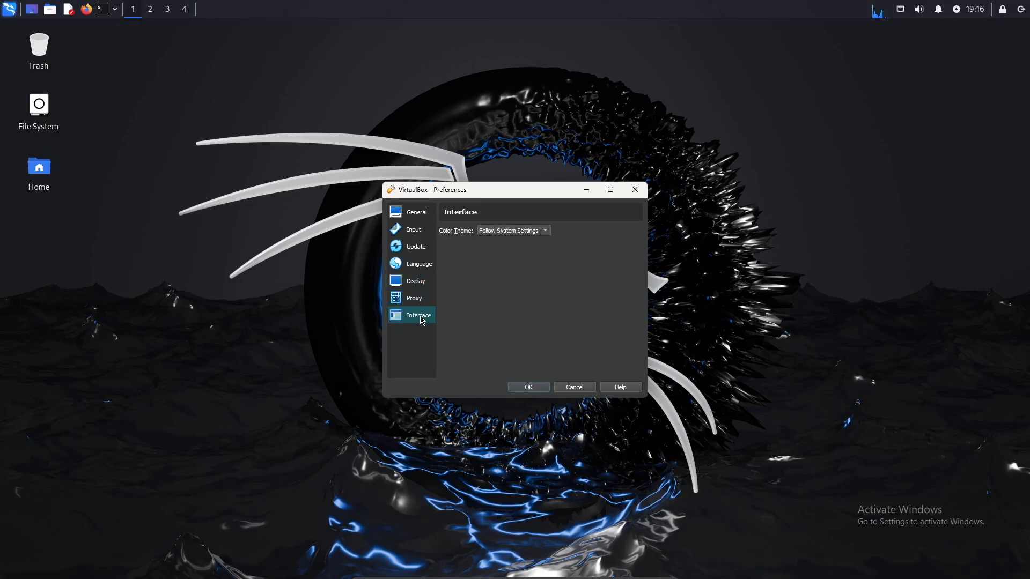
pyautogui.click(529, 388)
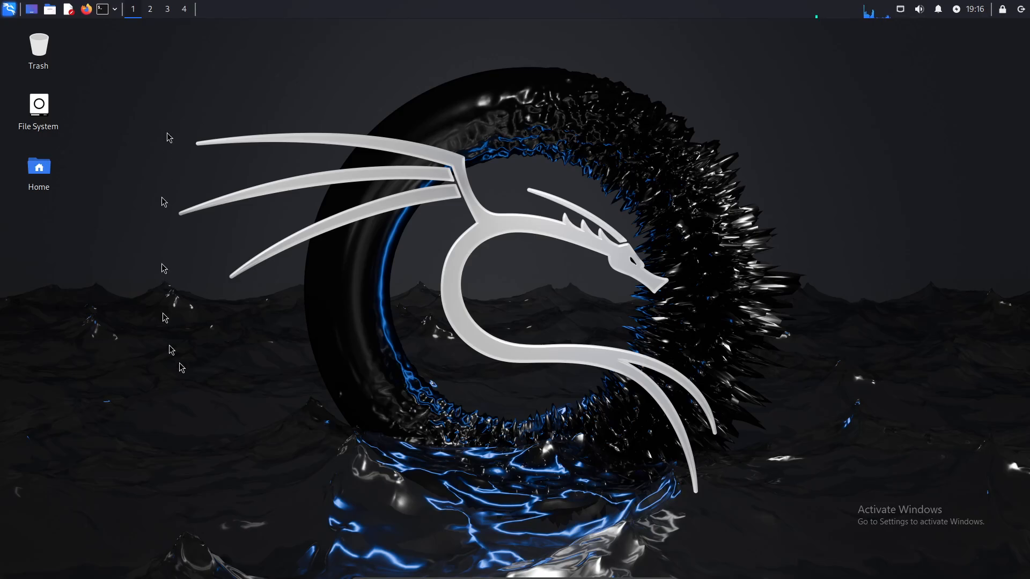
# - In the Kali VM's General > Advanced settings, set Shared Clipboard and Drag'n'Drop to Bidirectional, then save
pyautogui.moveTo(489, 578)
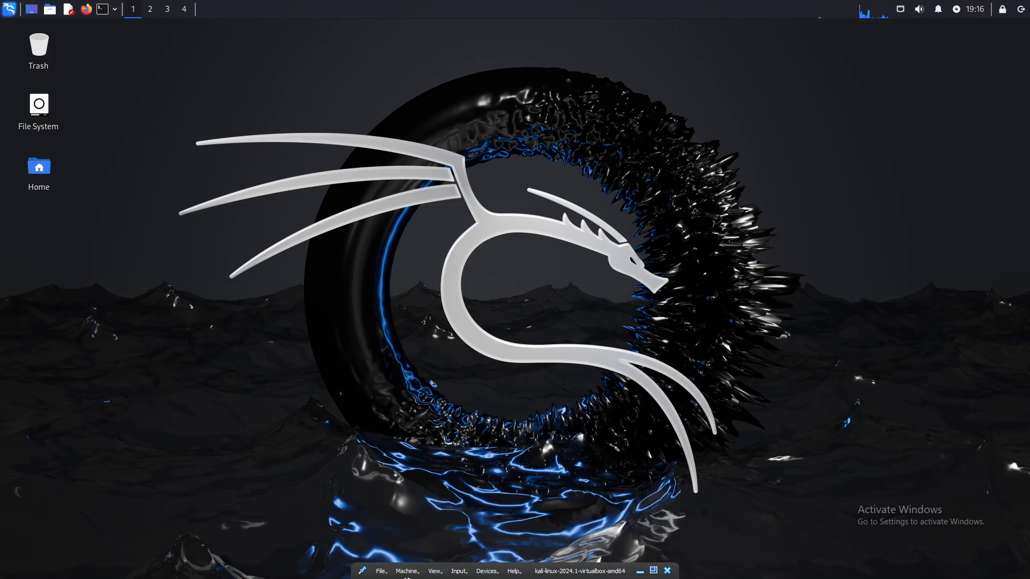
pyautogui.click(424, 572)
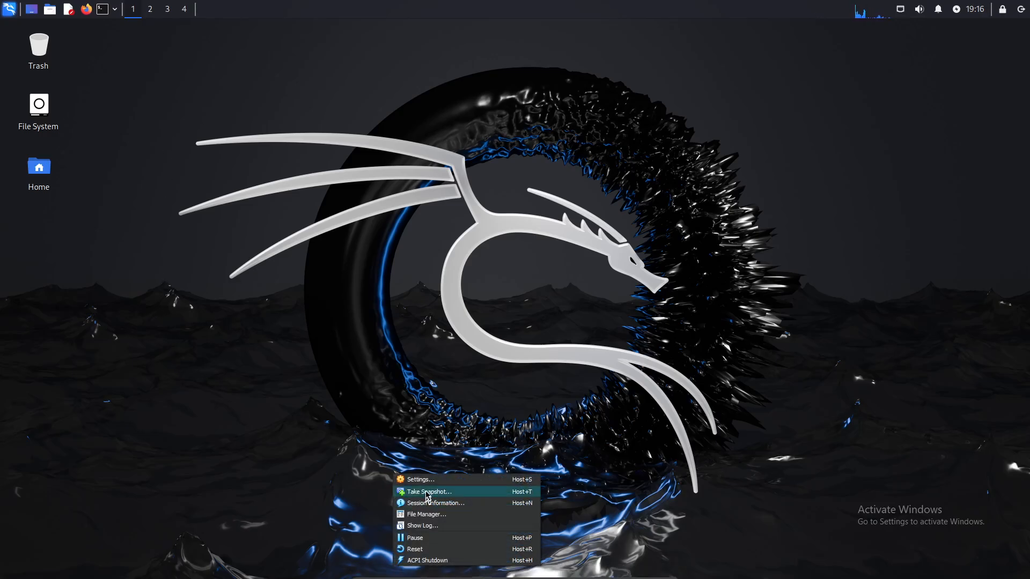
pyautogui.click(428, 491)
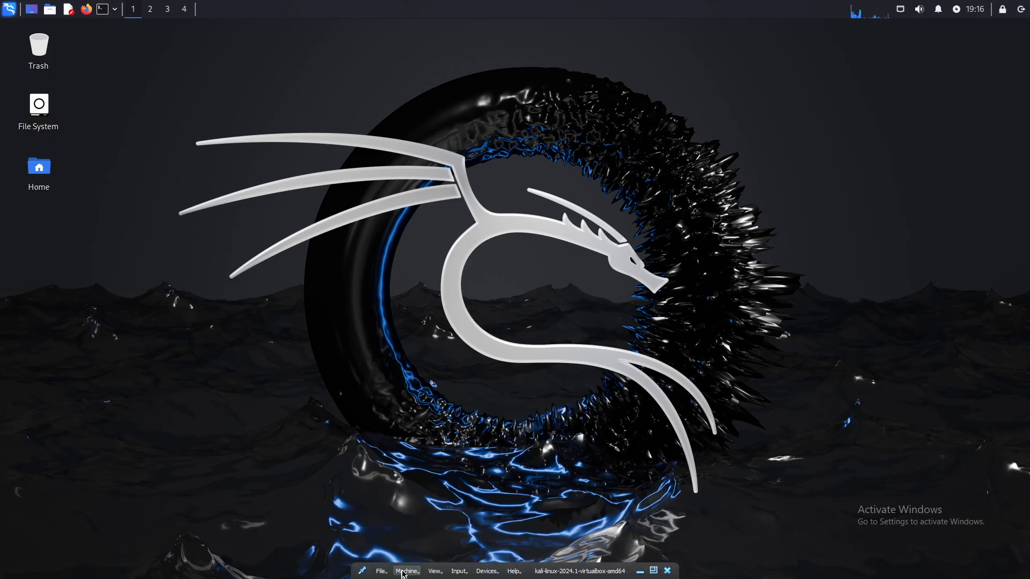
pyautogui.click(406, 572)
pyautogui.click(419, 480)
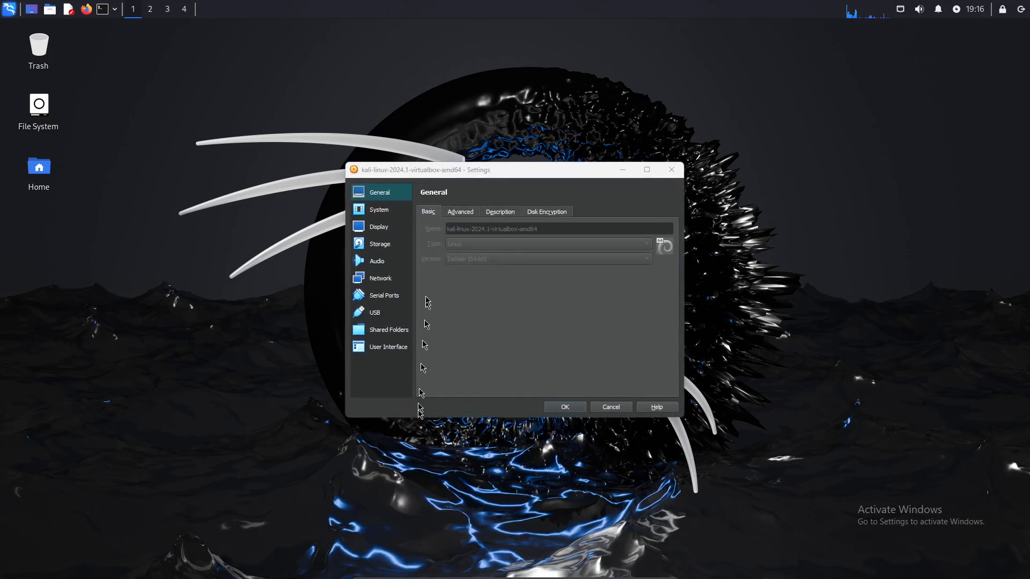
pyautogui.click(451, 215)
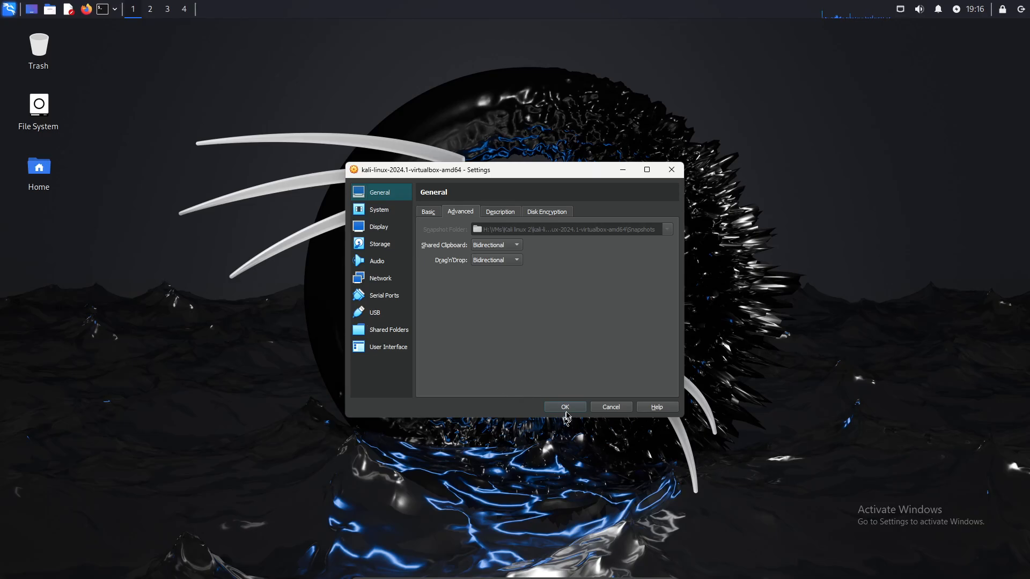
pyautogui.click(565, 407)
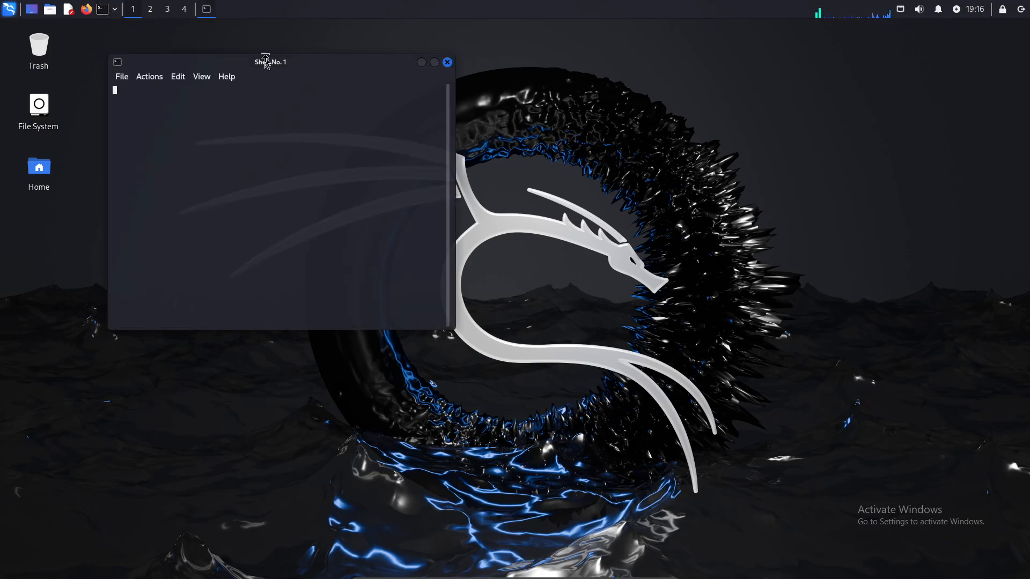
# - Move the terminal to the upper right and view the Recently Used and Social Engineering menu categories
pyautogui.moveTo(266, 62); pyautogui.dragTo(725, 50)
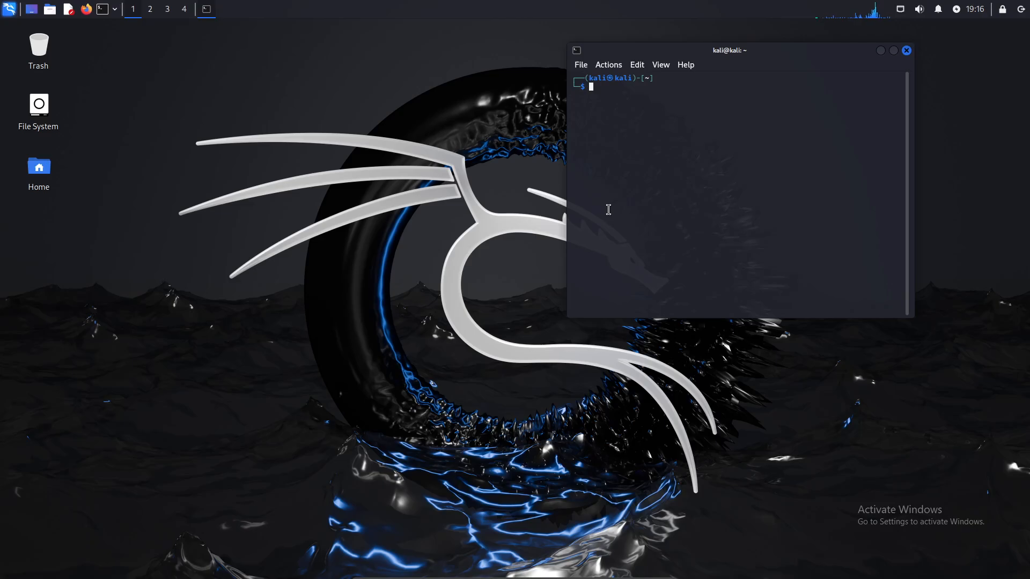
pyautogui.click(10, 11)
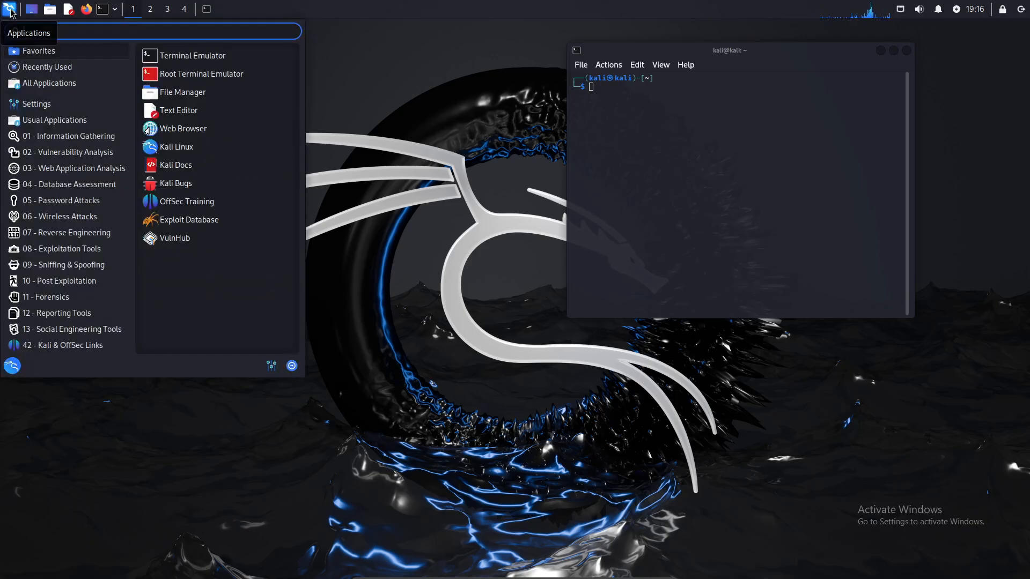
pyautogui.click(47, 67)
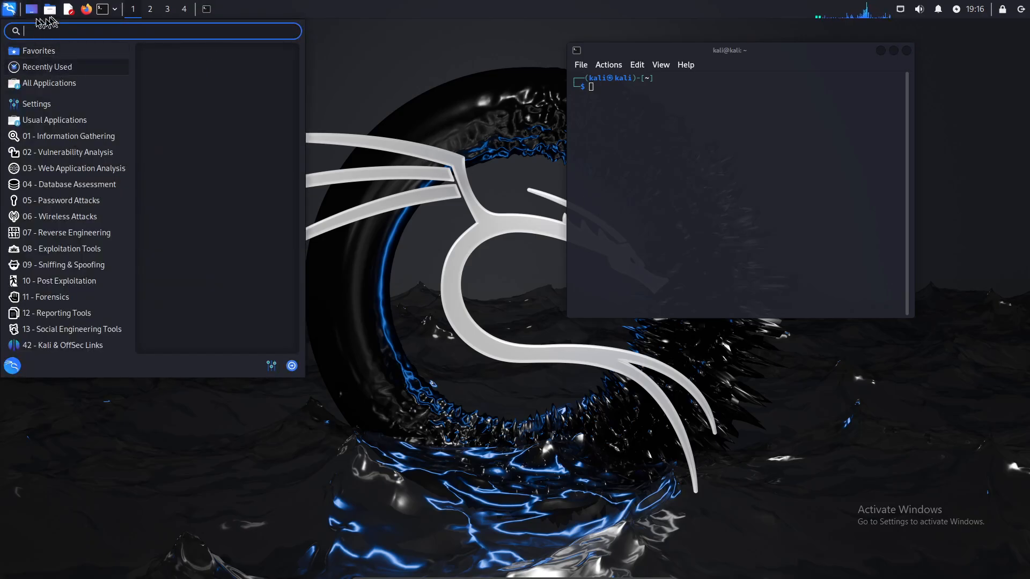
pyautogui.click(52, 333)
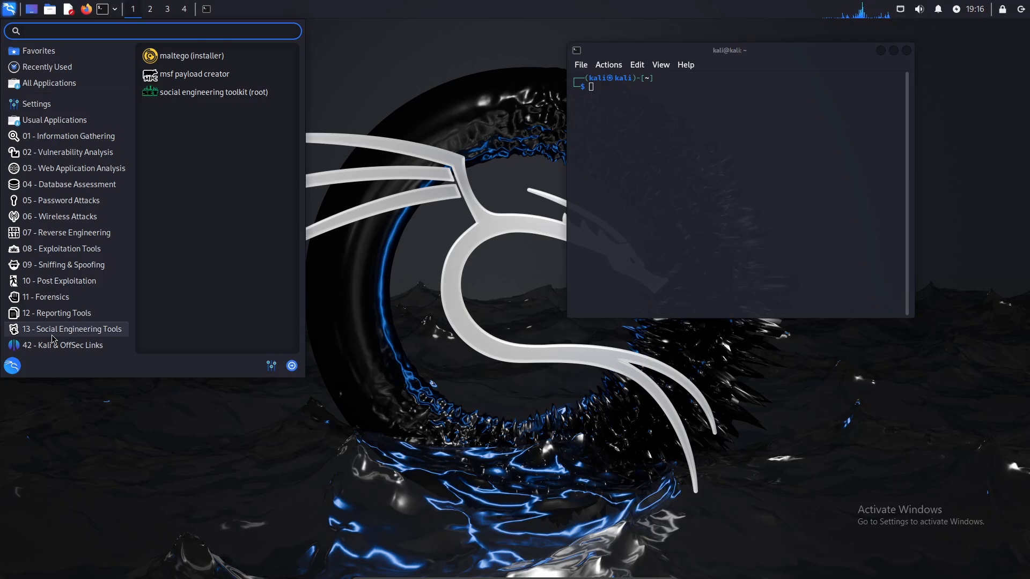
# - Browse more application categories, then switch to the empty workspace 3
pyautogui.moveTo(55, 49)
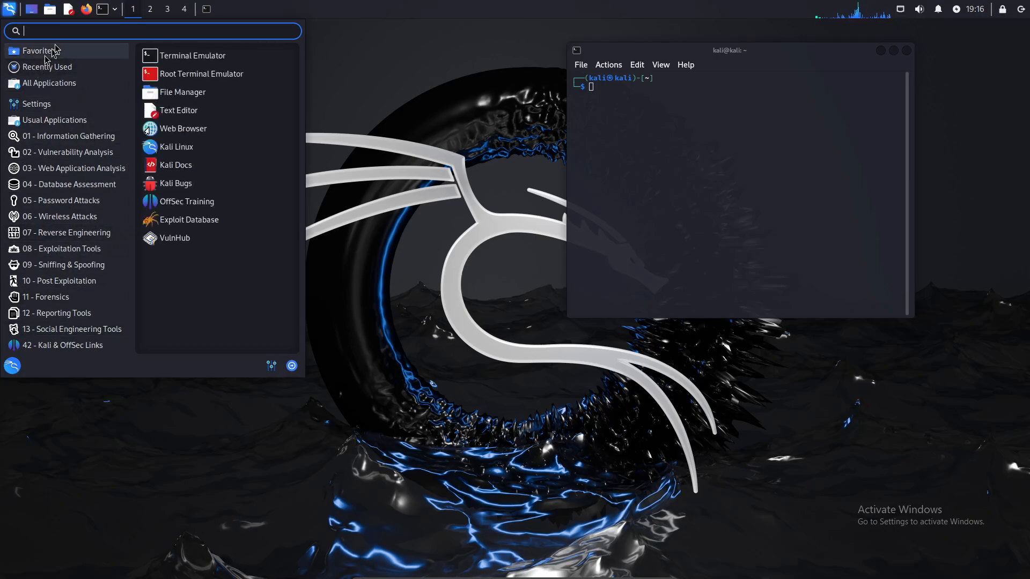
pyautogui.moveTo(74, 186)
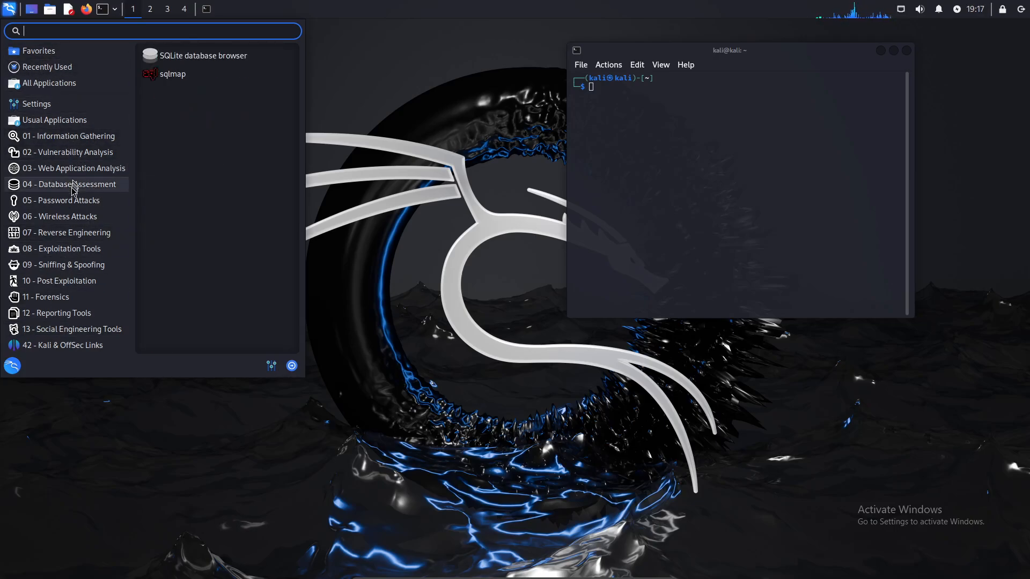
pyautogui.moveTo(60, 302)
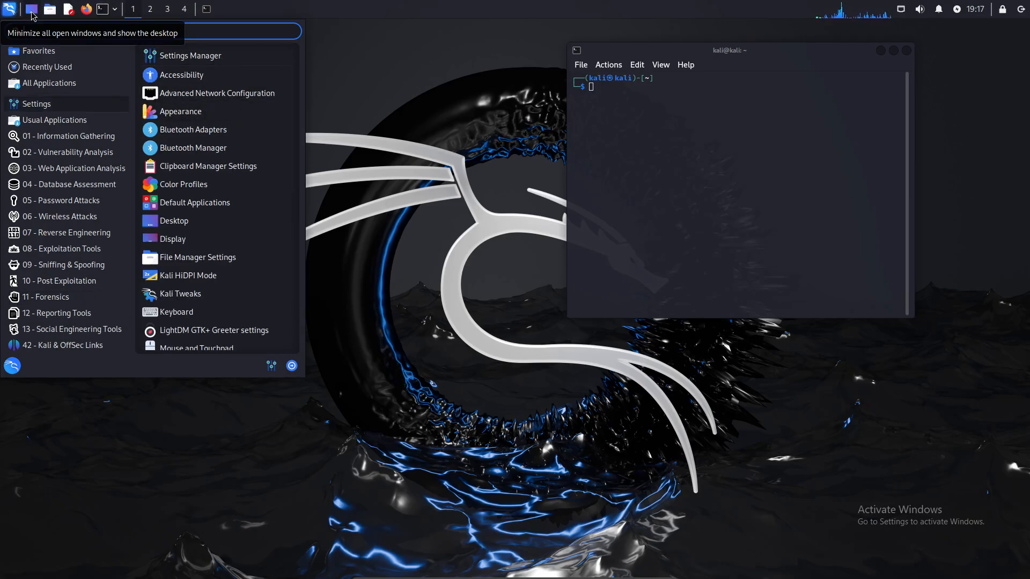
pyautogui.click(168, 10)
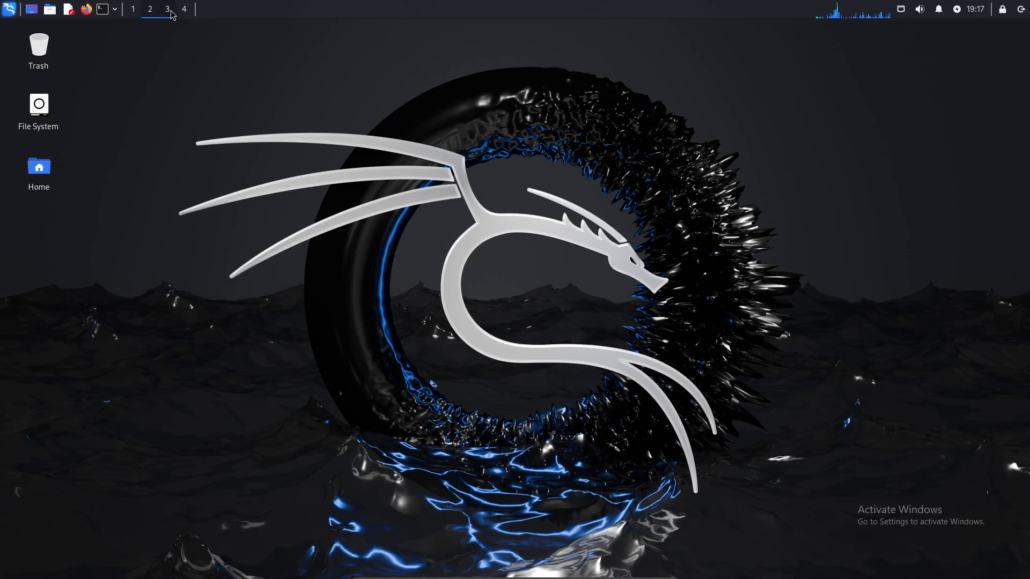
# - Switch to workspace 4, launch Firefox, and return to workspace 1
pyautogui.click(181, 10)
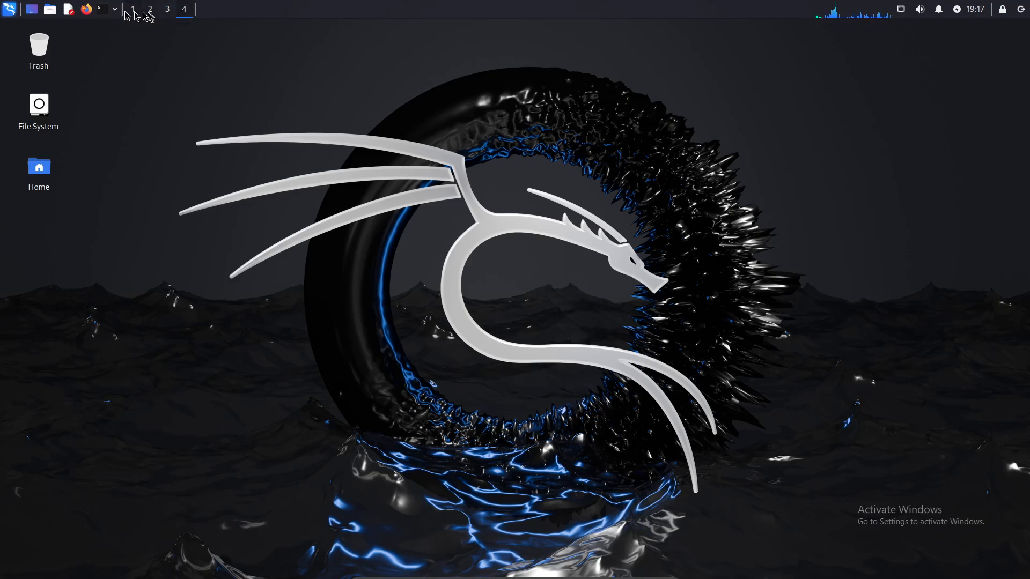
pyautogui.click(86, 9)
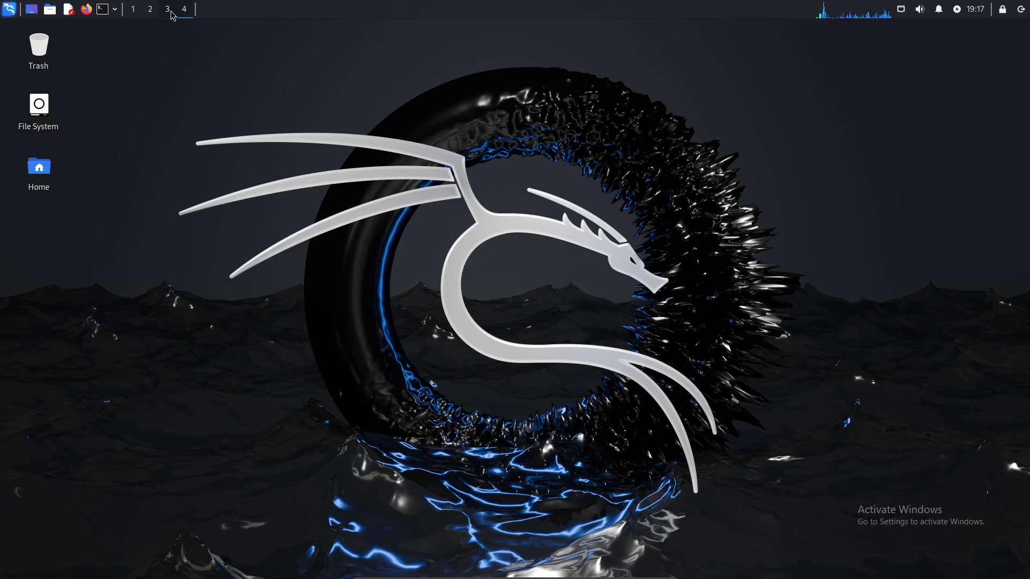
pyautogui.click(134, 10)
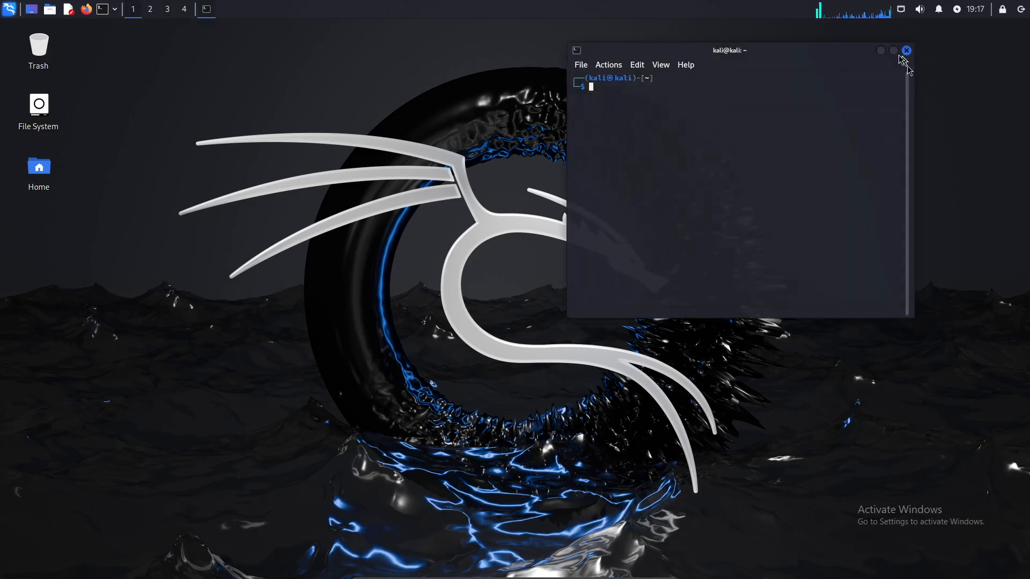
# - Move and minimize the terminal, reposition and close Firefox, then close the terminal
pyautogui.moveTo(688, 48); pyautogui.dragTo(563, 131)
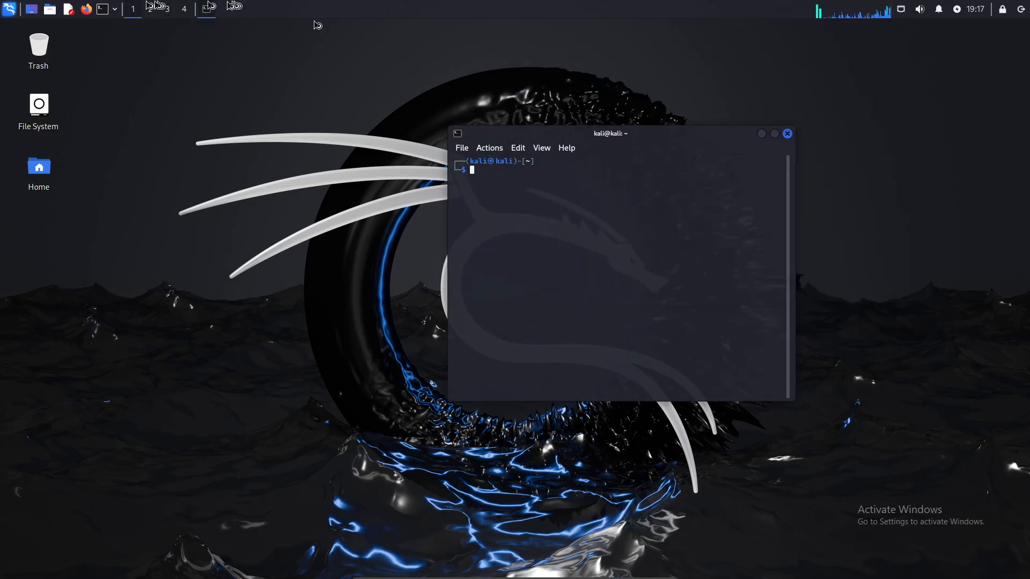
pyautogui.click(32, 10)
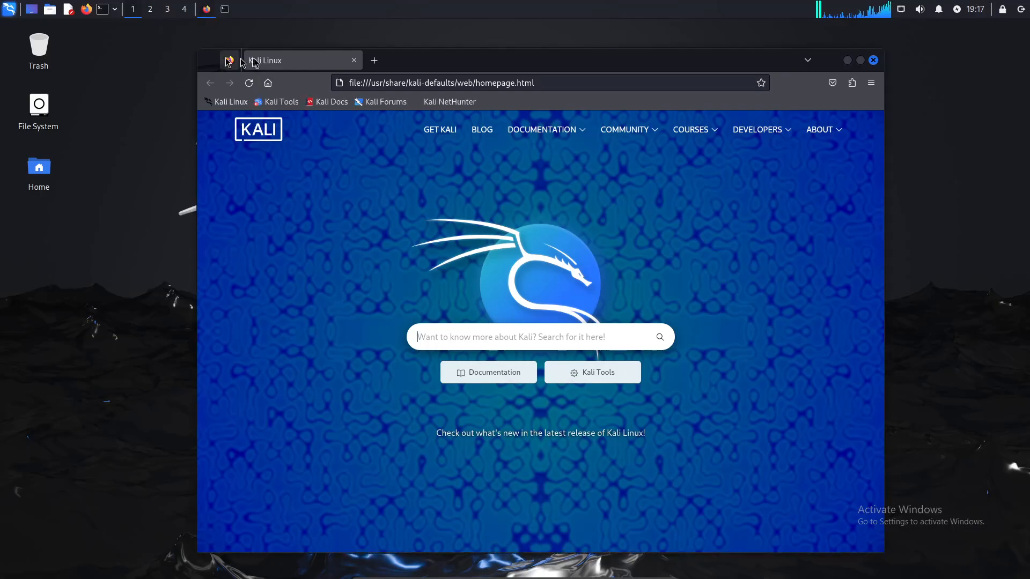
pyautogui.moveTo(410, 62); pyautogui.dragTo(358, 109)
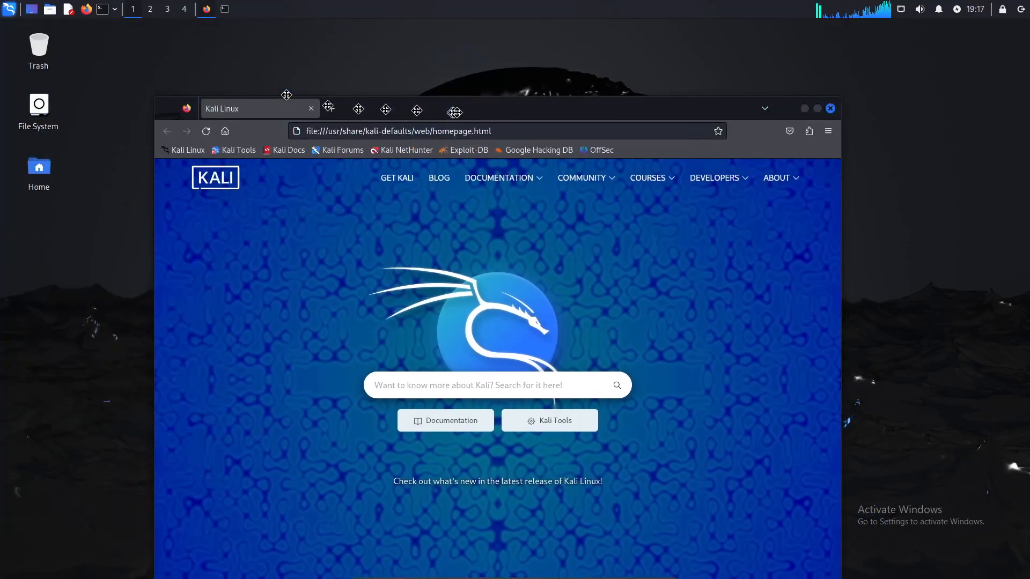
pyautogui.moveTo(455, 112); pyautogui.dragTo(515, 107)
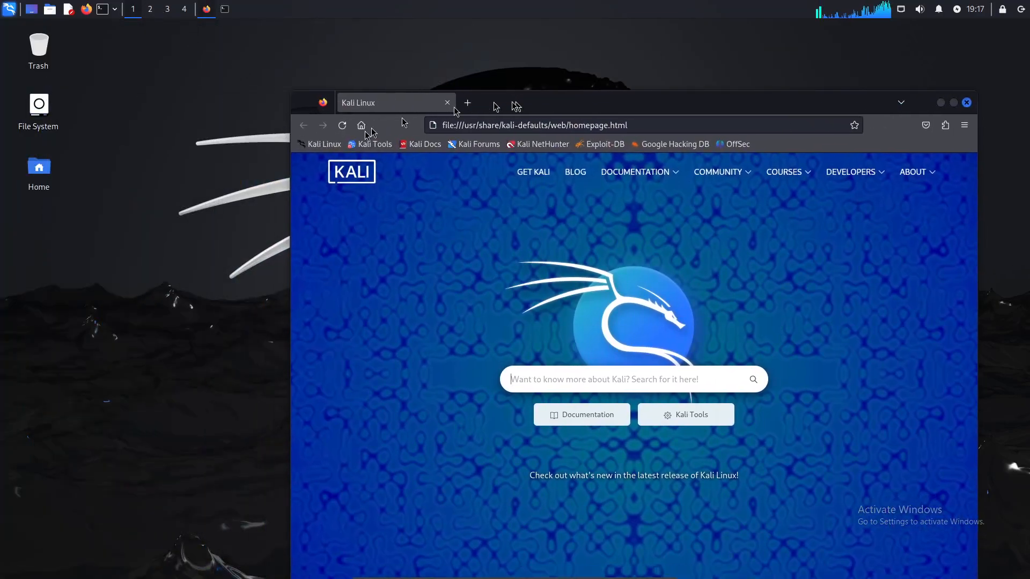
pyautogui.click(967, 103)
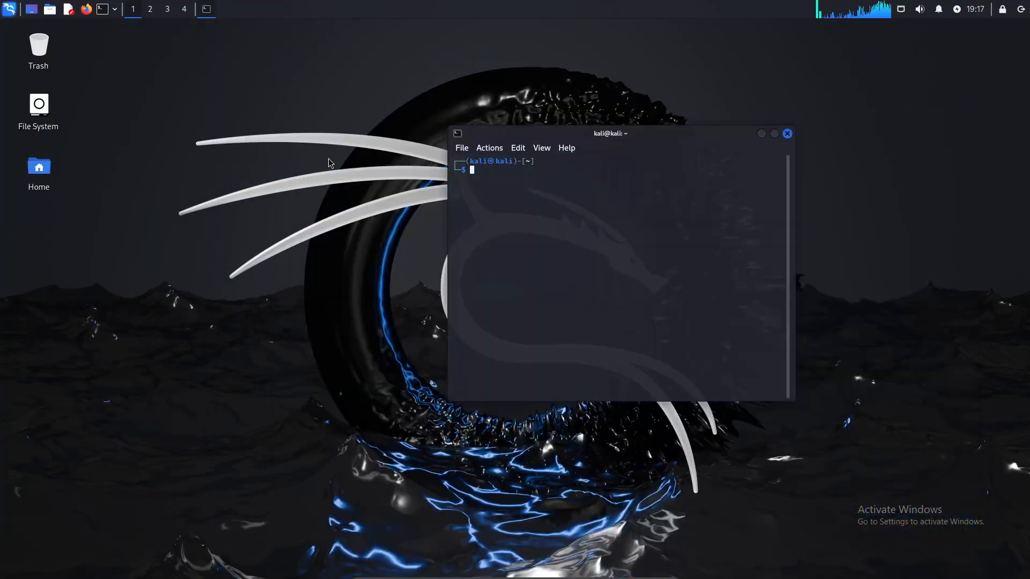
pyautogui.click(788, 134)
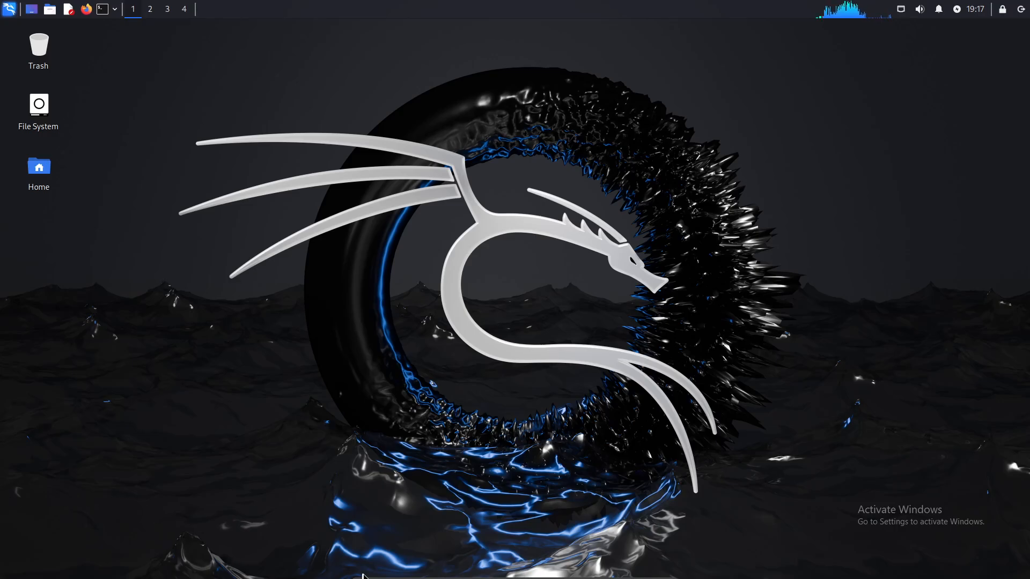
# - Shut down Kali through the log out options in the Applications menu
pyautogui.moveTo(364, 577)
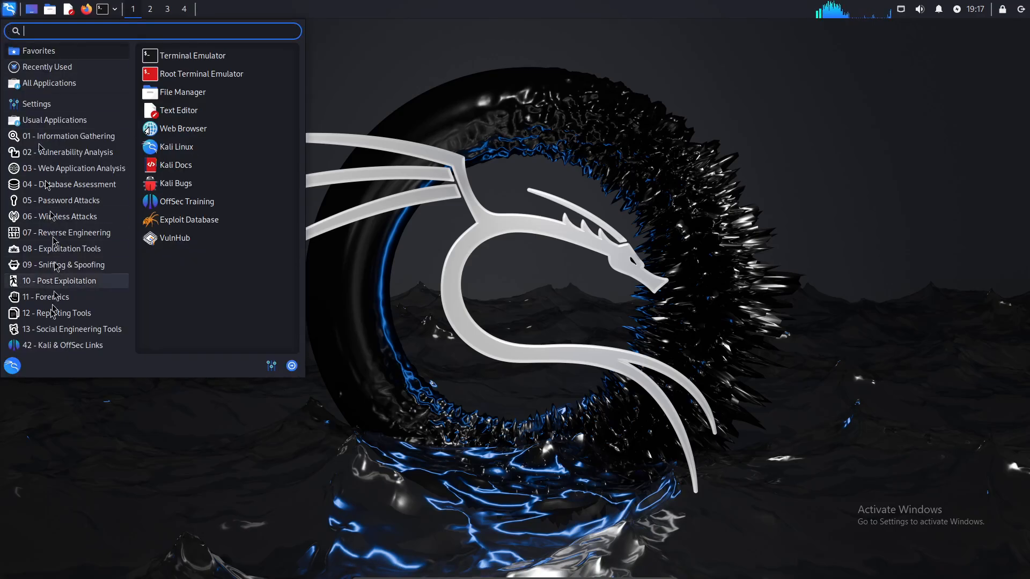
pyautogui.click(292, 367)
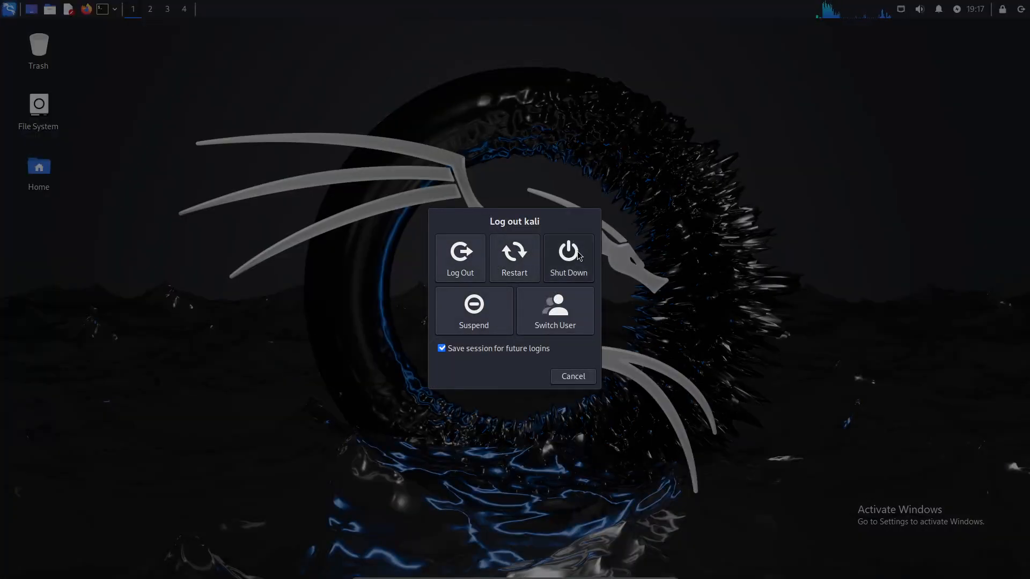
pyautogui.click(573, 256)
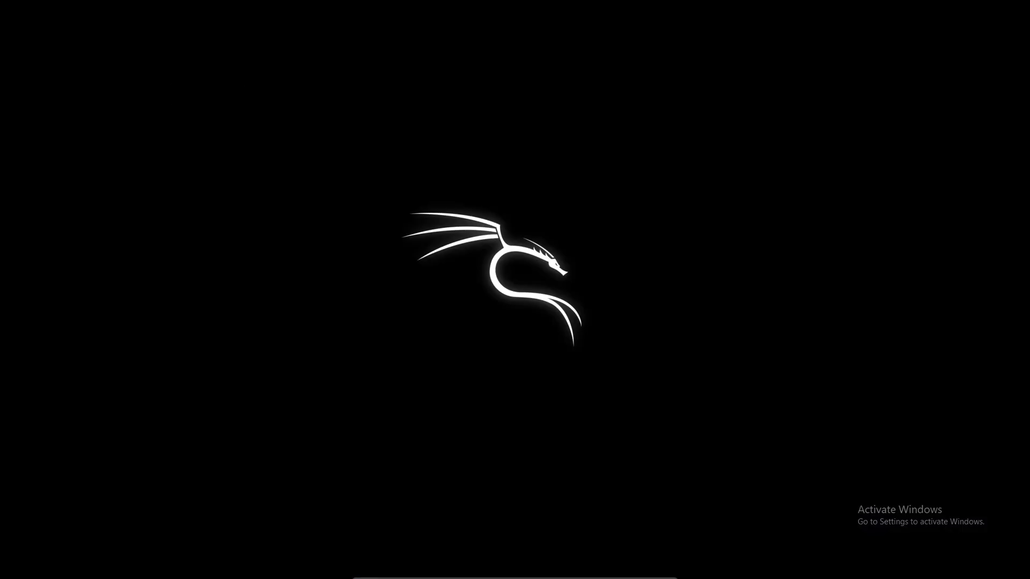